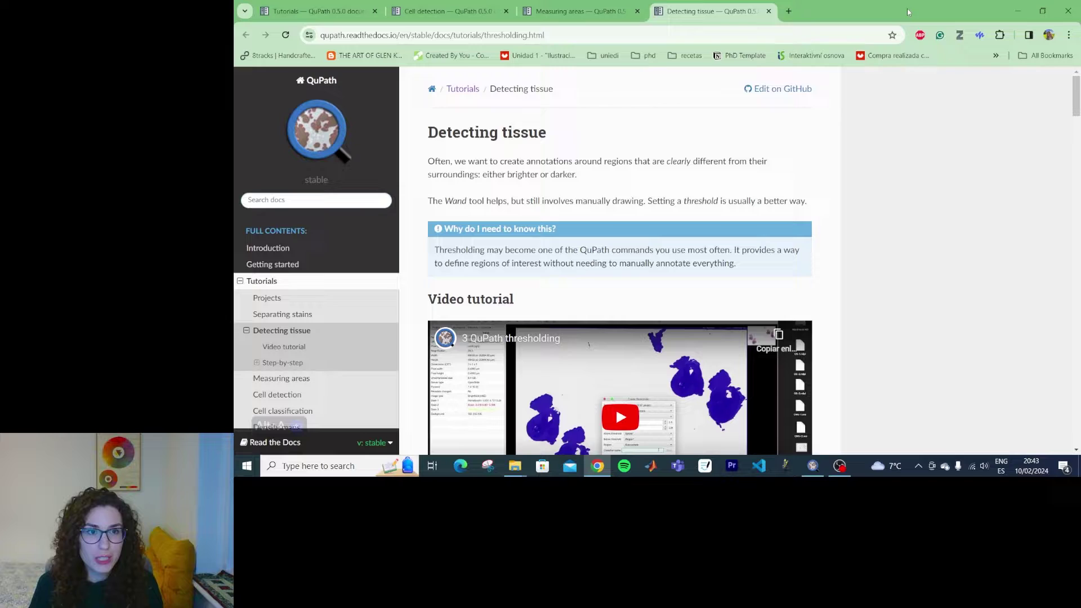
# Minimise the Chrome 'Detecting tissue' tutorial page with Win+D to show the desktop.
pyautogui.press('super+d')
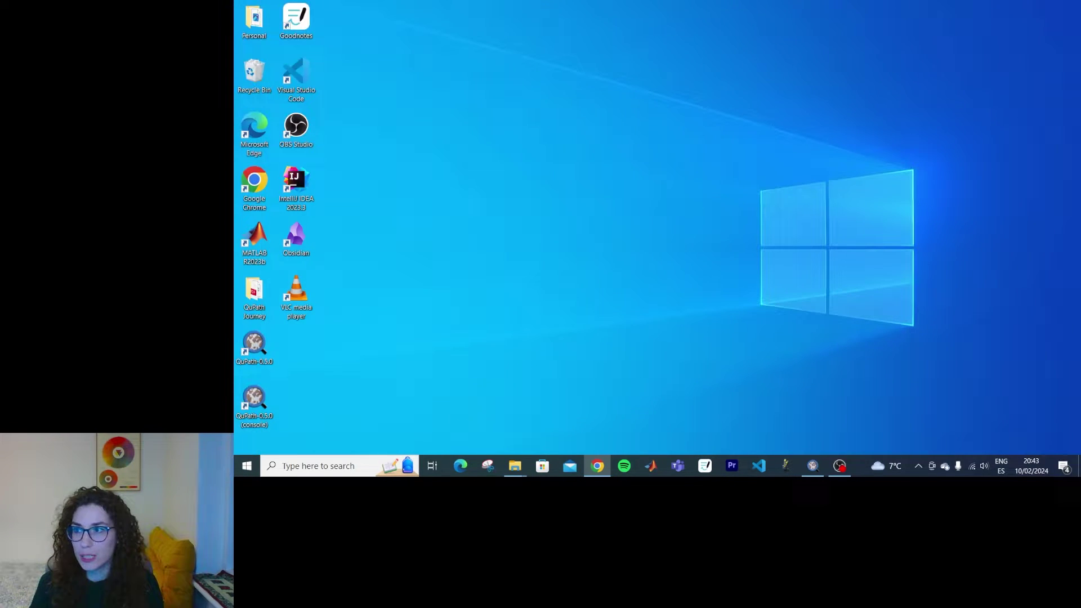
# Restore the QuPath window showing Aperio-CMU-1.svs from the taskbar.
pyautogui.click(812, 466)
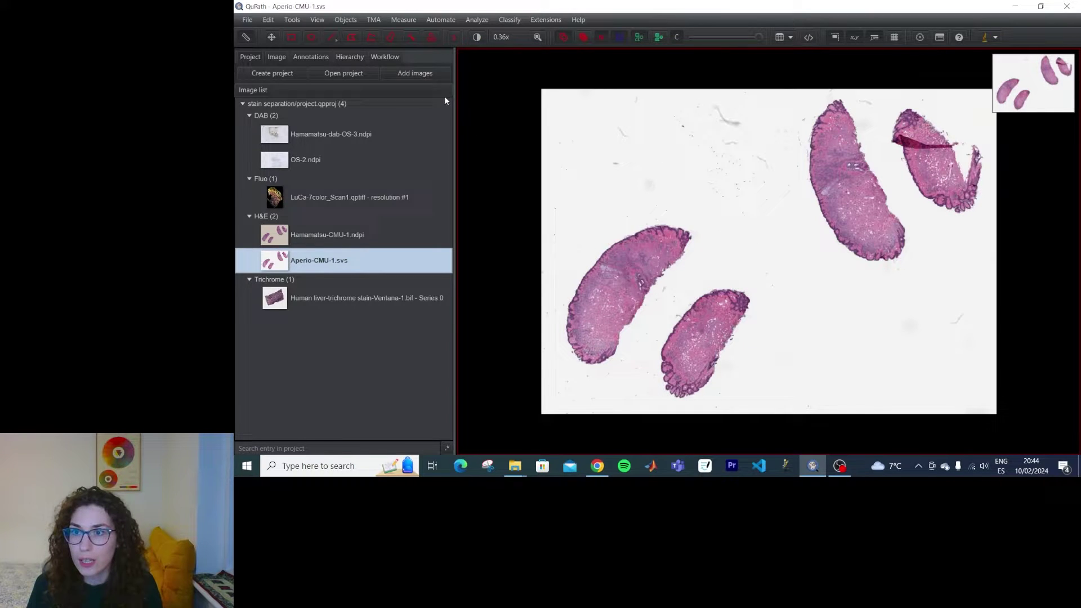
# Outline the lower-left tissue section with the Wand tool.
pyautogui.click(412, 37)
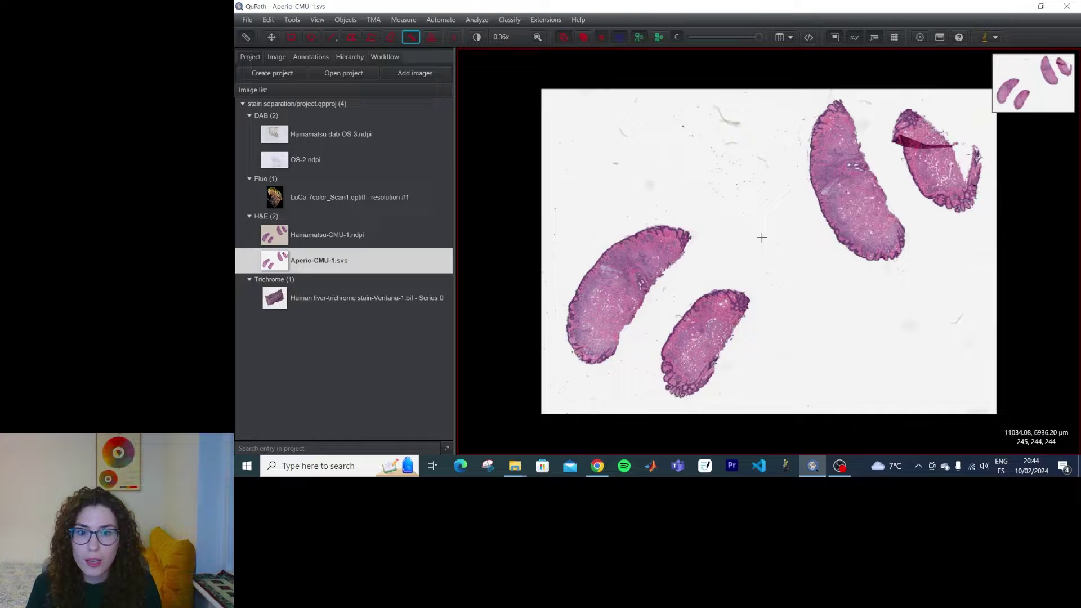
pyautogui.scroll(2, 653, 258)
pyautogui.moveTo(653, 259)
pyautogui.mouseDown()
pyautogui.moveTo(677, 226)
pyautogui.moveTo(554, 323)
pyautogui.moveTo(510, 382)
pyautogui.moveTo(512, 433)
pyautogui.moveTo(563, 428)
pyautogui.moveTo(616, 332)
pyautogui.moveTo(689, 265)
pyautogui.moveTo(703, 221)
pyautogui.moveTo(624, 213)
pyautogui.moveTo(563, 256)
pyautogui.moveTo(504, 344)
pyautogui.moveTo(518, 403)
pyautogui.mouseUp()
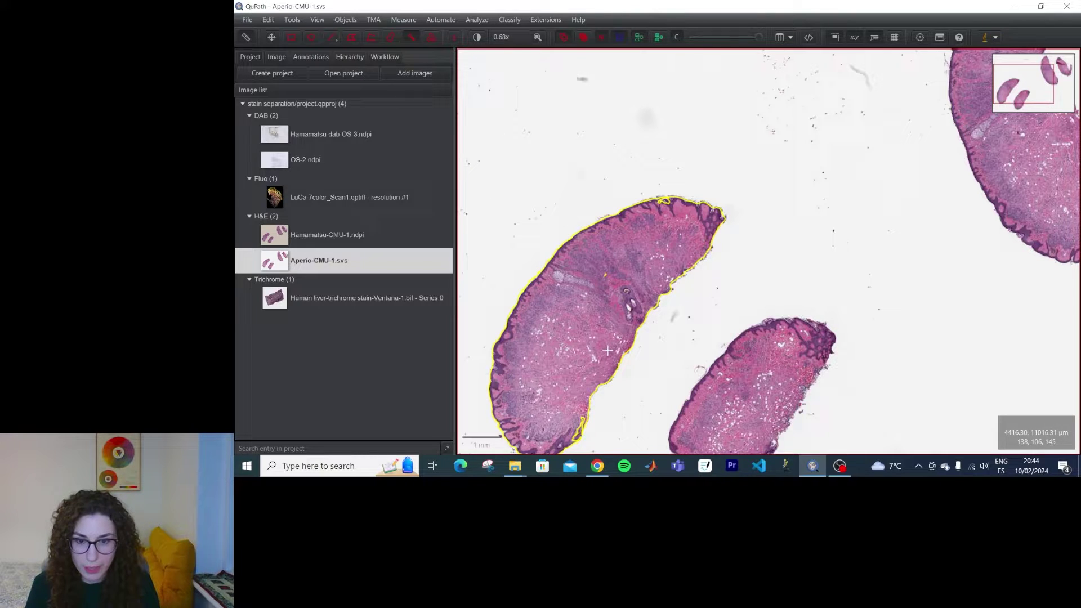
pyautogui.scroll(10, 666, 209)
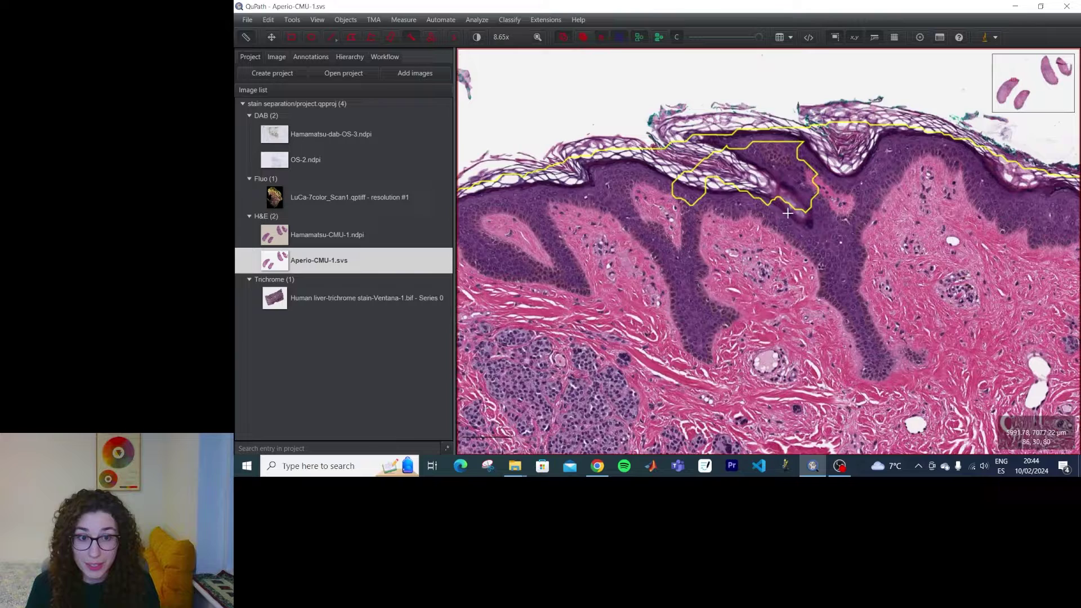
pyautogui.scroll(-11, 711, 181)
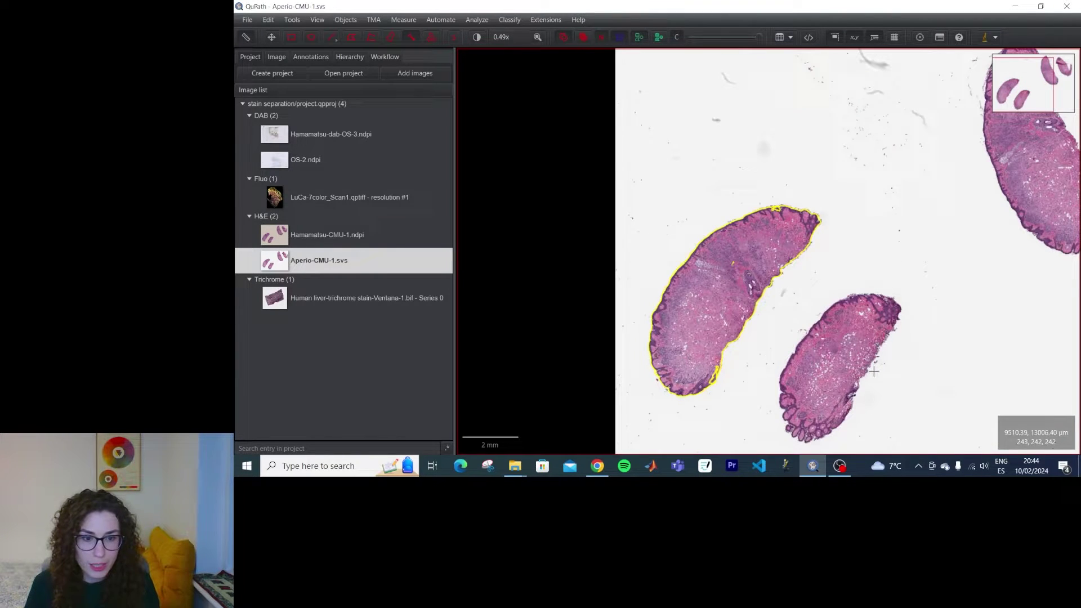
pyautogui.scroll(-3, 873, 371)
# Paint a Brush annotation over the second lower-left tissue section.
pyautogui.moveTo(904, 345); pyautogui.dragTo(608, 212)
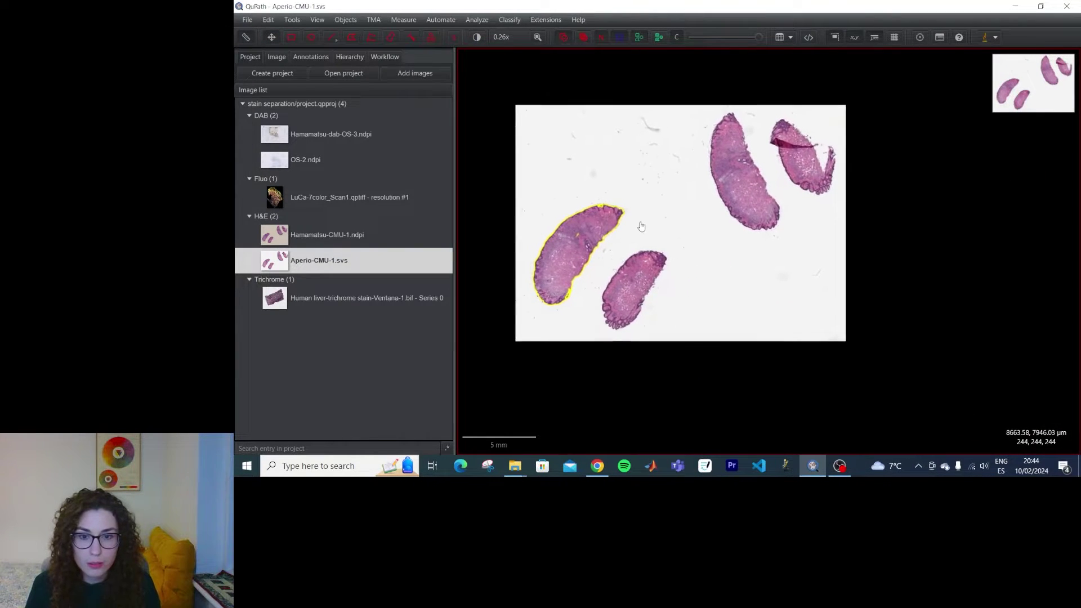
pyautogui.click(410, 38)
pyautogui.moveTo(661, 264)
pyautogui.mouseDown()
pyautogui.moveTo(625, 290)
pyautogui.moveTo(619, 329)
pyautogui.mouseUp()
pyautogui.scroll(5, 620, 330)
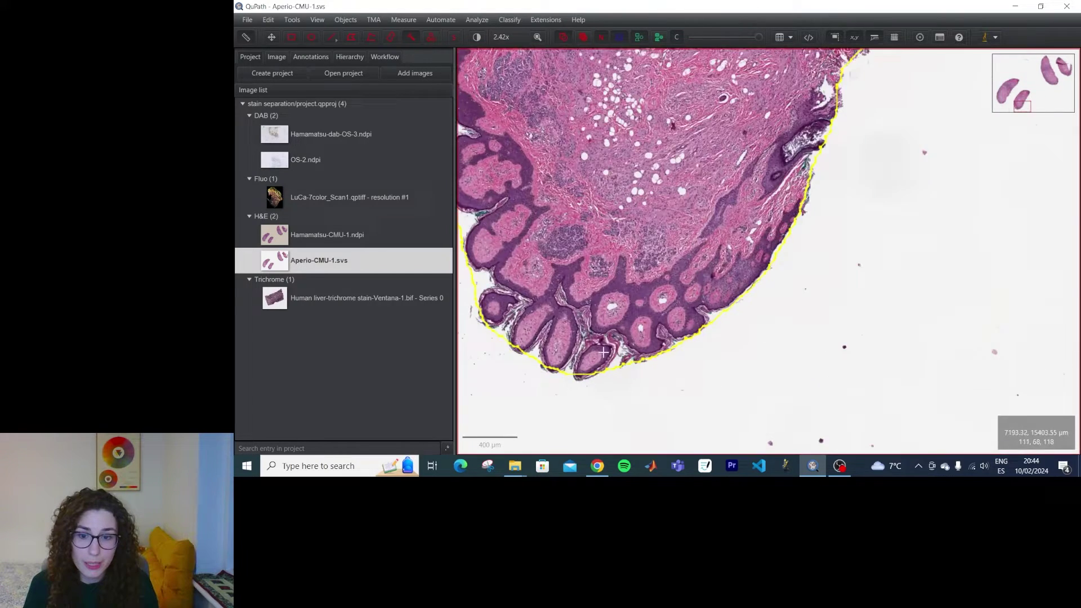
pyautogui.scroll(3, 603, 352)
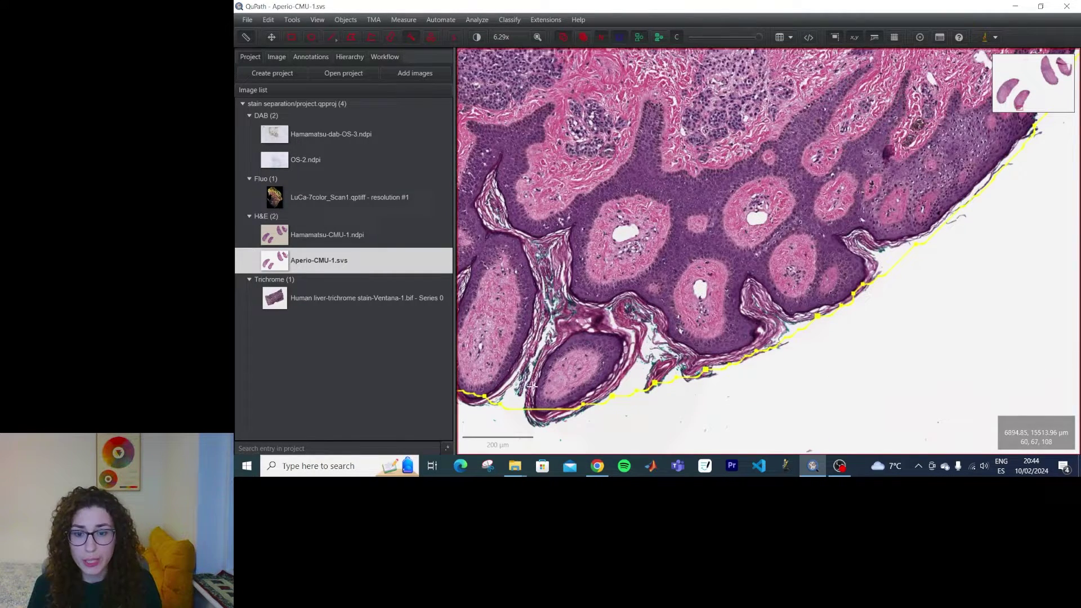
pyautogui.scroll(-10, 591, 399)
pyautogui.scroll(1, 966, 60)
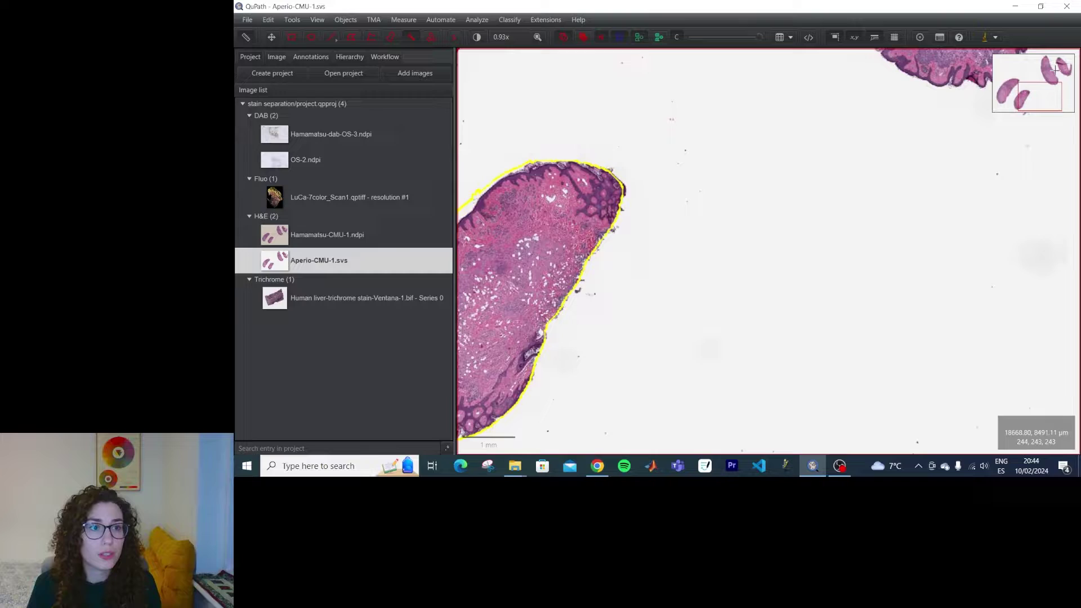
# Extend the small villus annotation across part of the upper-right tissue section.
pyautogui.click(1056, 71)
pyautogui.scroll(3, 955, 285)
pyautogui.scroll(3, 955, 286)
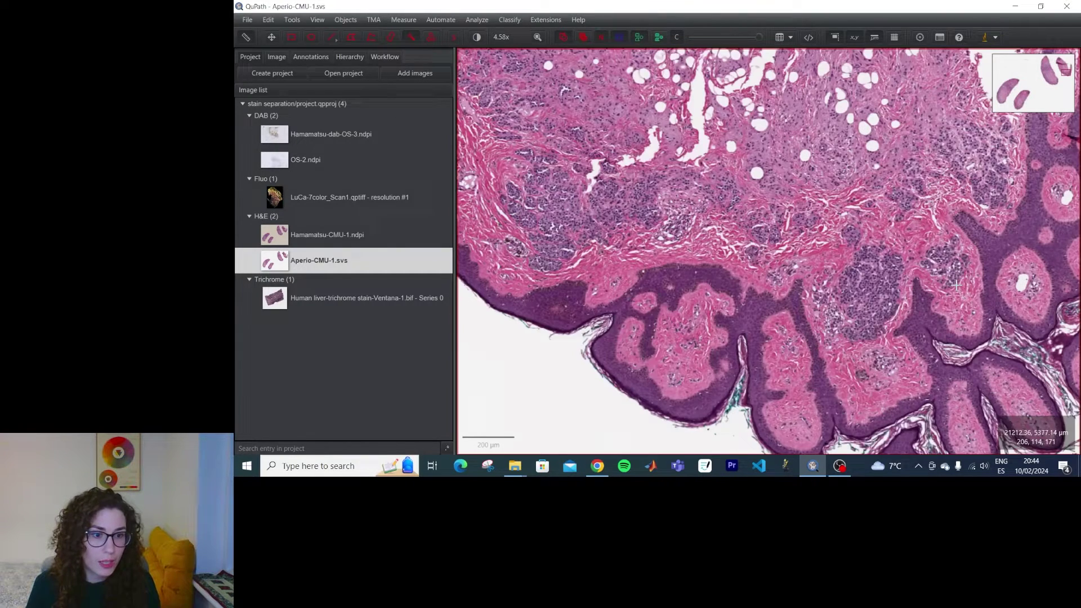
pyautogui.click(964, 392)
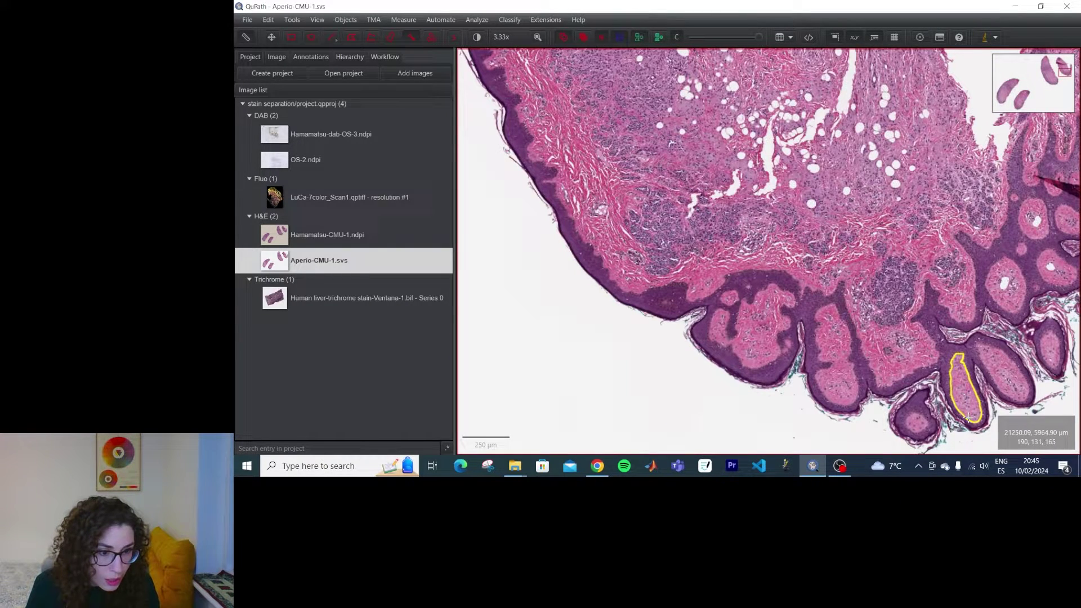
pyautogui.moveTo(964, 392)
pyautogui.mouseDown()
pyautogui.moveTo(929, 392)
pyautogui.moveTo(907, 401)
pyautogui.moveTo(914, 414)
pyautogui.moveTo(820, 362)
pyautogui.moveTo(794, 315)
pyautogui.moveTo(727, 344)
pyautogui.moveTo(578, 215)
pyautogui.moveTo(566, 236)
pyautogui.moveTo(585, 263)
pyautogui.moveTo(605, 264)
pyautogui.moveTo(776, 211)
pyautogui.moveTo(740, 247)
pyautogui.moveTo(678, 157)
pyautogui.moveTo(674, 203)
pyautogui.moveTo(630, 129)
pyautogui.moveTo(799, 225)
pyautogui.moveTo(816, 265)
pyautogui.mouseUp()
pyautogui.scroll(-2, 740, 246)
pyautogui.scroll(-3, 739, 245)
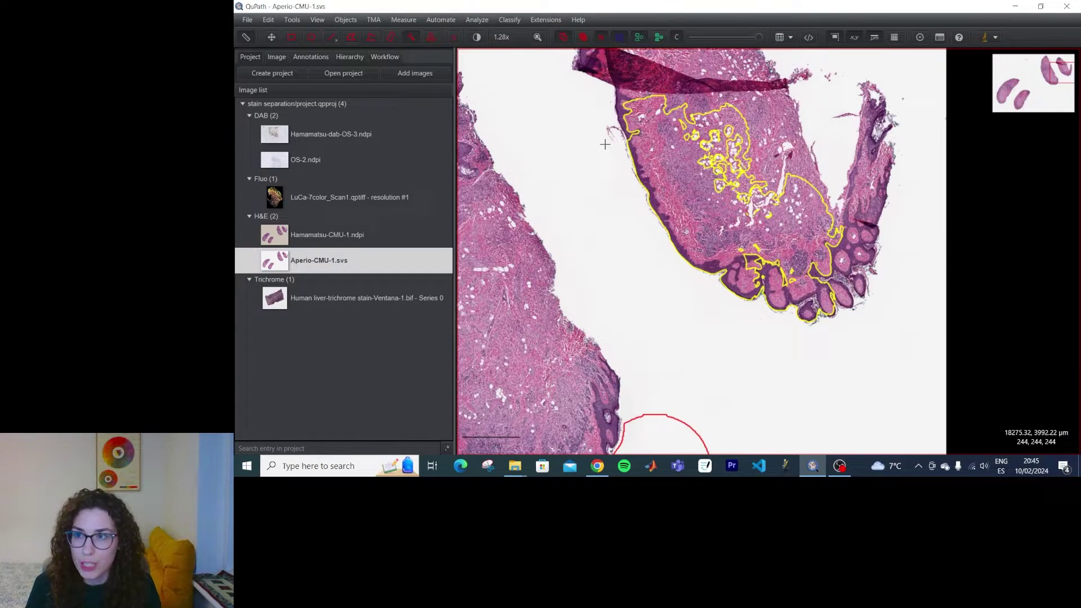
# Select all four annotations in the Annotations list, delete them, and centre the whole slide.
pyautogui.click(319, 60)
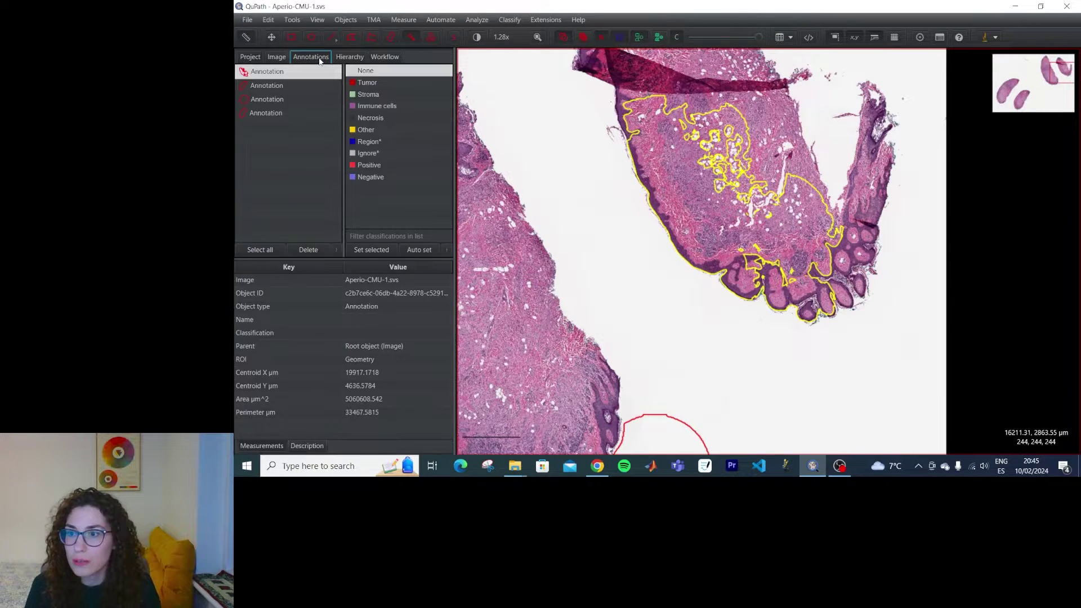
pyautogui.click(282, 115)
pyautogui.moveTo(282, 101); pyautogui.dragTo(270, 72)
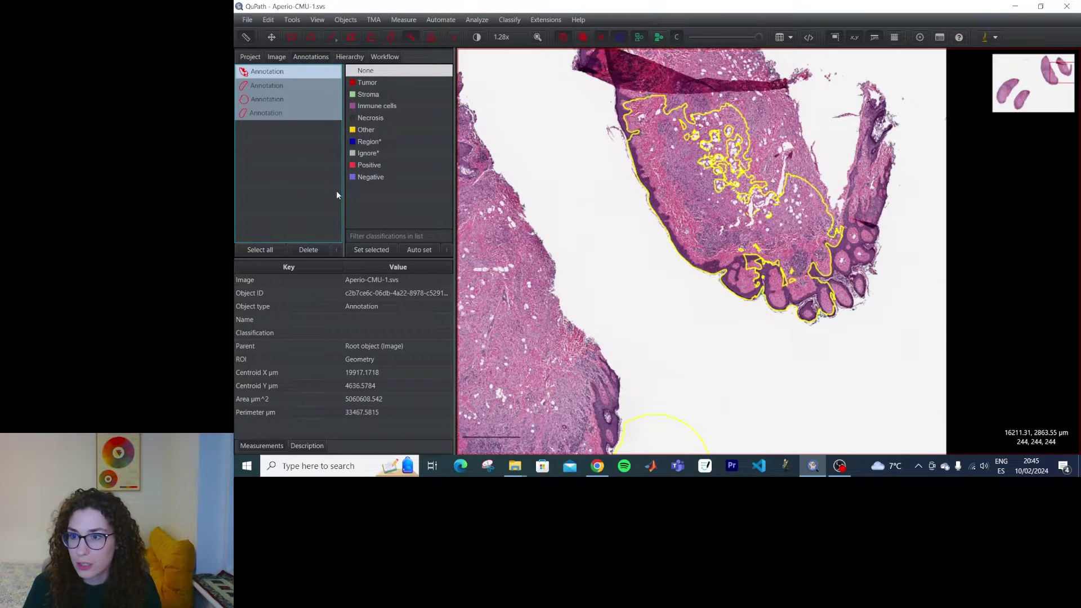
pyautogui.click(313, 251)
pyautogui.click(683, 251)
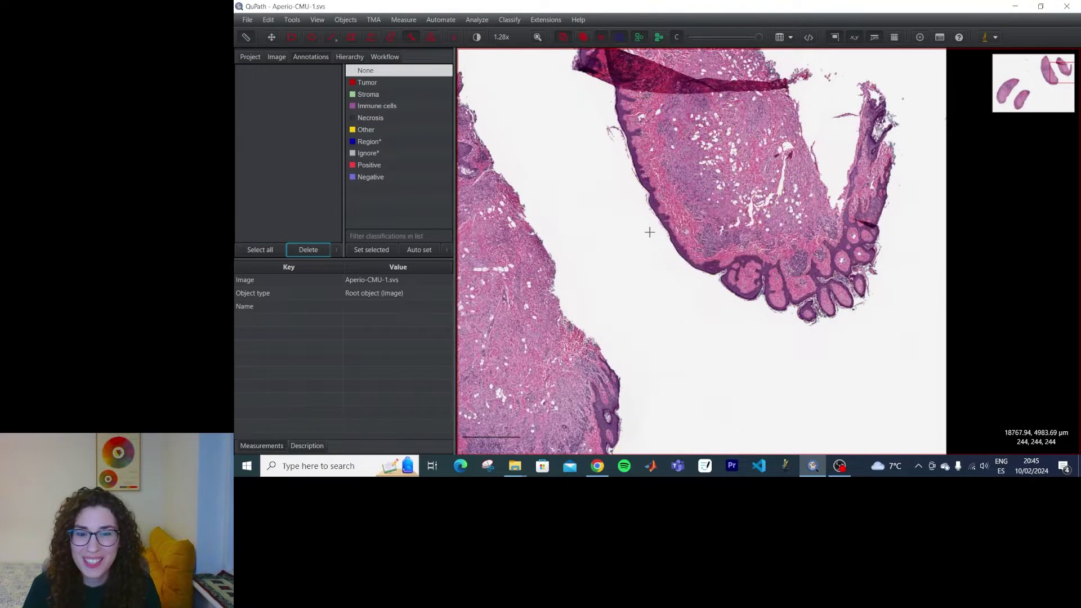
pyautogui.scroll(-5, 610, 271)
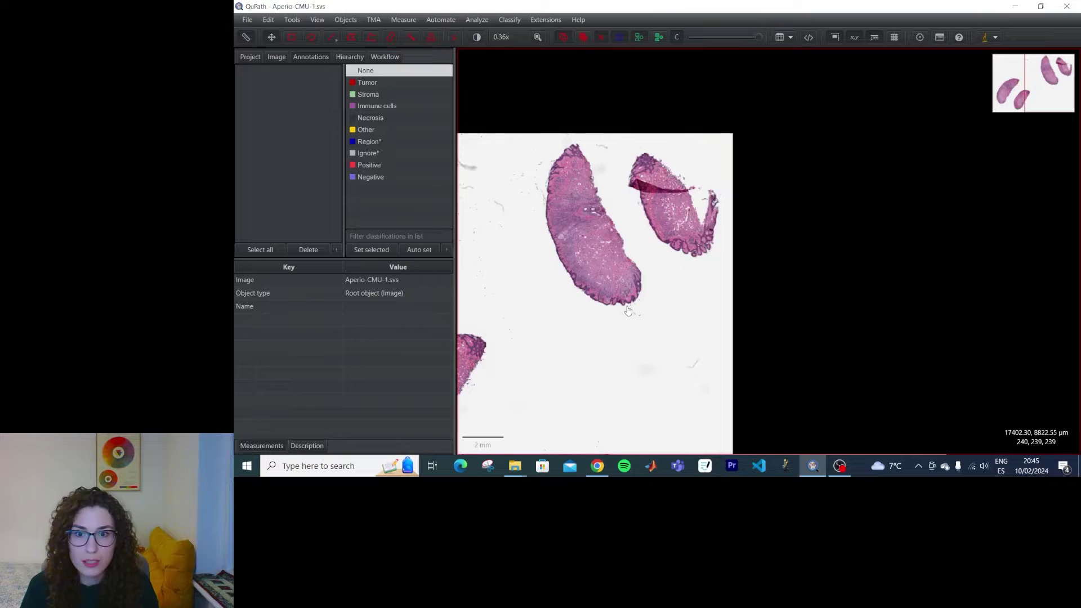
pyautogui.moveTo(495, 265); pyautogui.dragTo(608, 234)
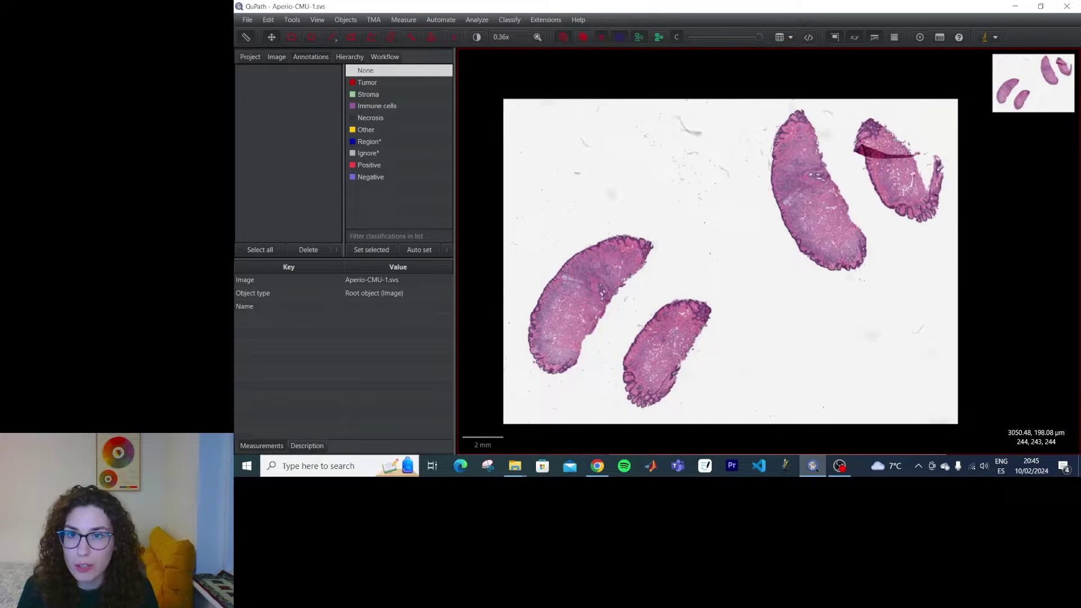
# Create a new pixel thresholder, move it beside the slide, and keep the Gaussian prefilter.
pyautogui.click(513, 20)
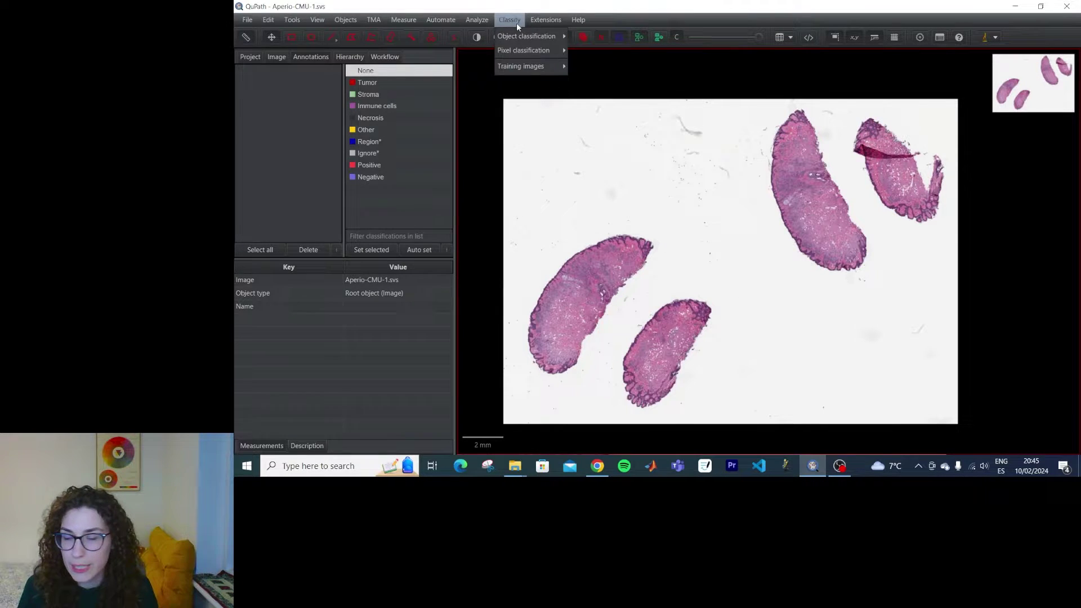
pyautogui.moveTo(523, 51)
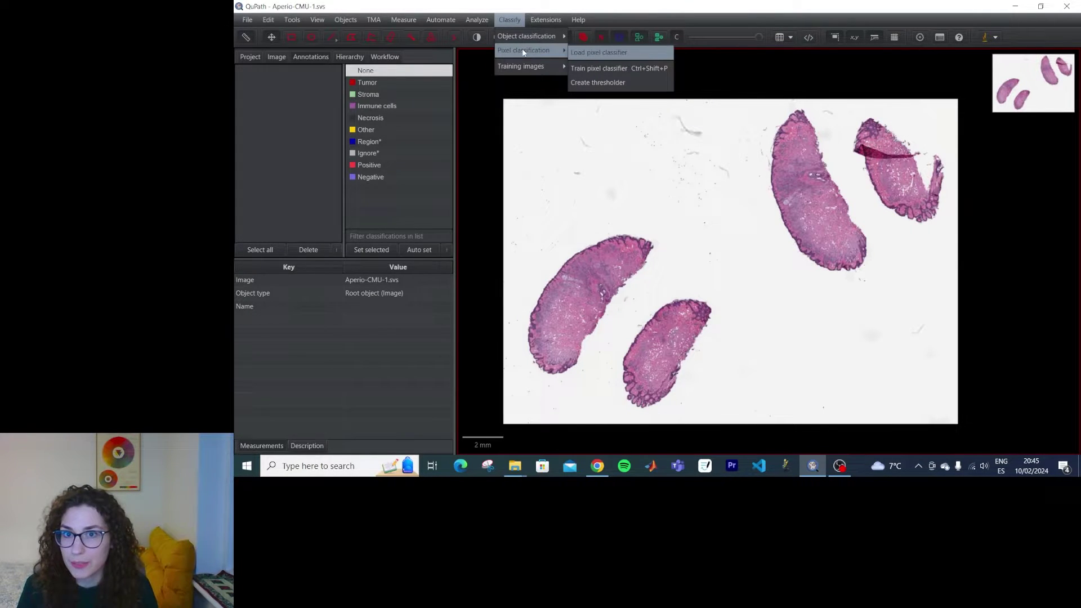
pyautogui.click(600, 87)
pyautogui.moveTo(600, 89); pyautogui.dragTo(535, 93)
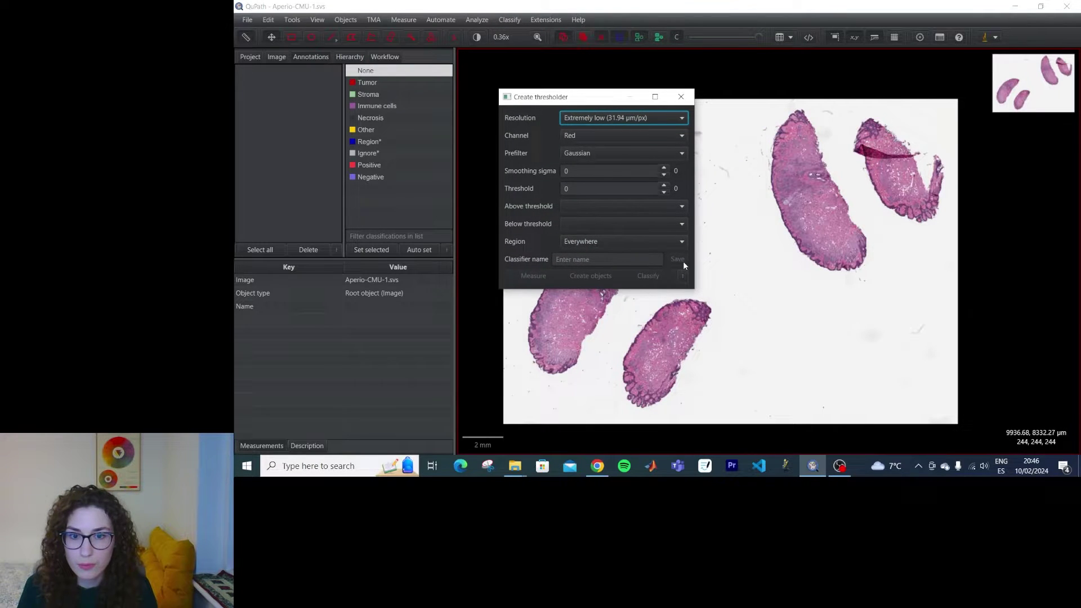
pyautogui.moveTo(600, 101); pyautogui.dragTo(396, 109)
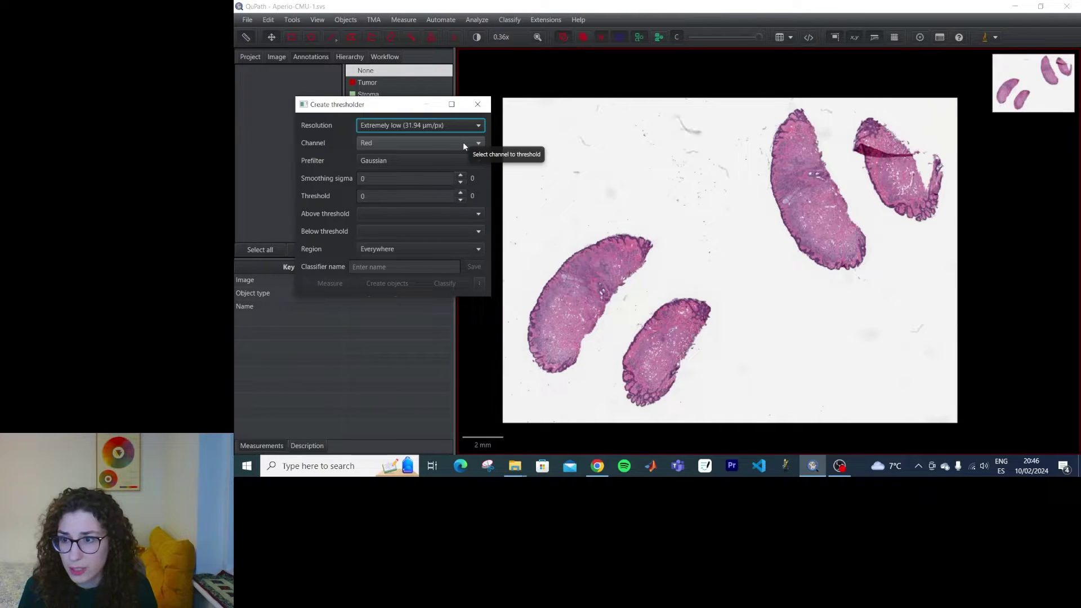
pyautogui.click(445, 160)
pyautogui.click(444, 160)
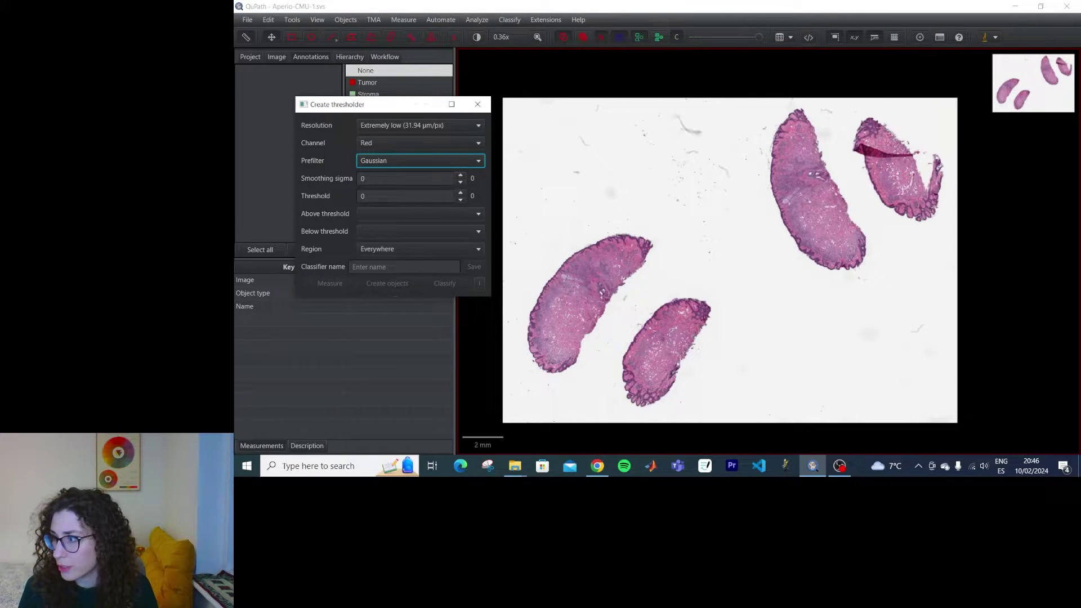
# Label above-threshold pixels Region* and below Ignore*, fade the overlay, and keep channel Red.
pyautogui.click(479, 216)
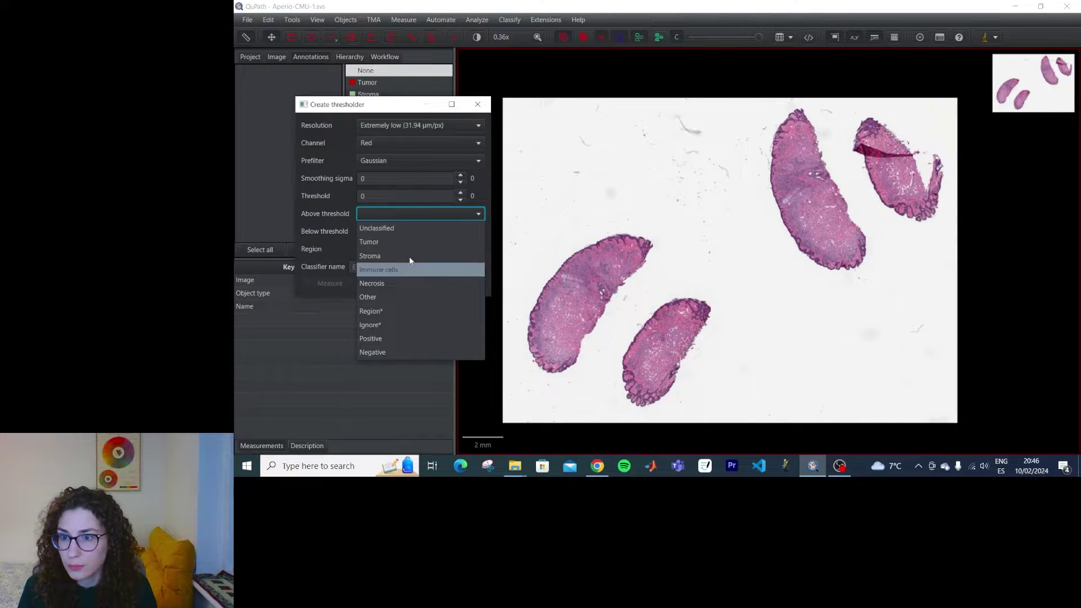
pyautogui.click(400, 311)
pyautogui.click(394, 235)
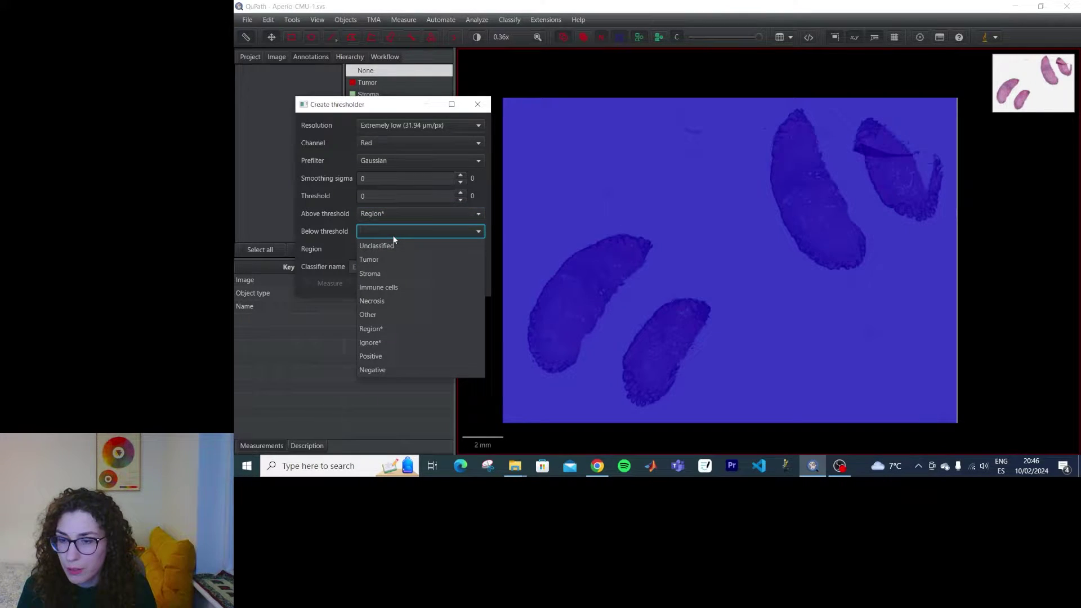
pyautogui.click(394, 341)
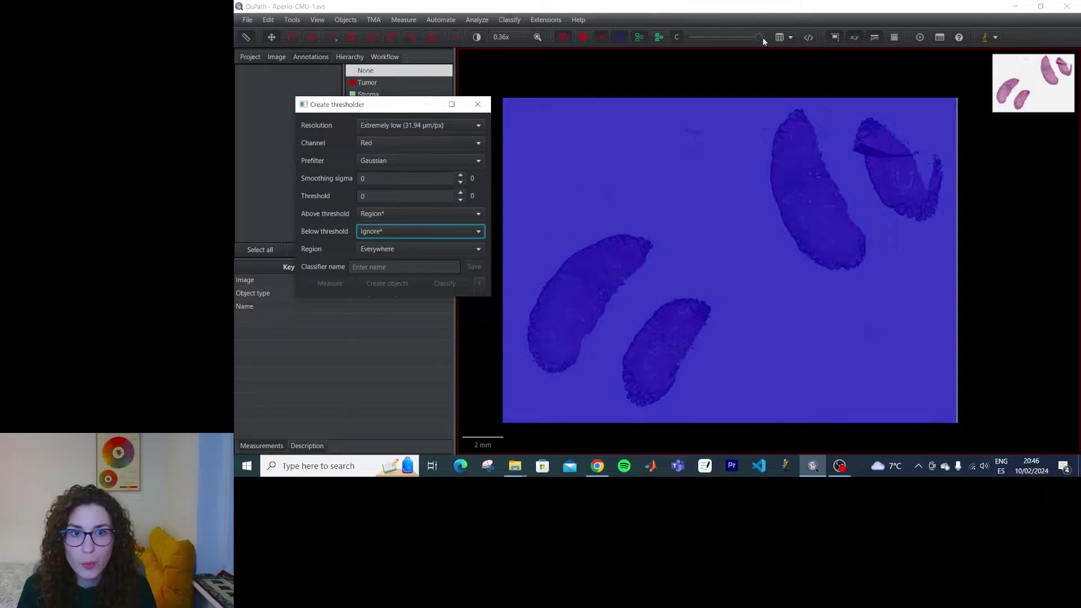
pyautogui.moveTo(759, 38); pyautogui.dragTo(689, 38)
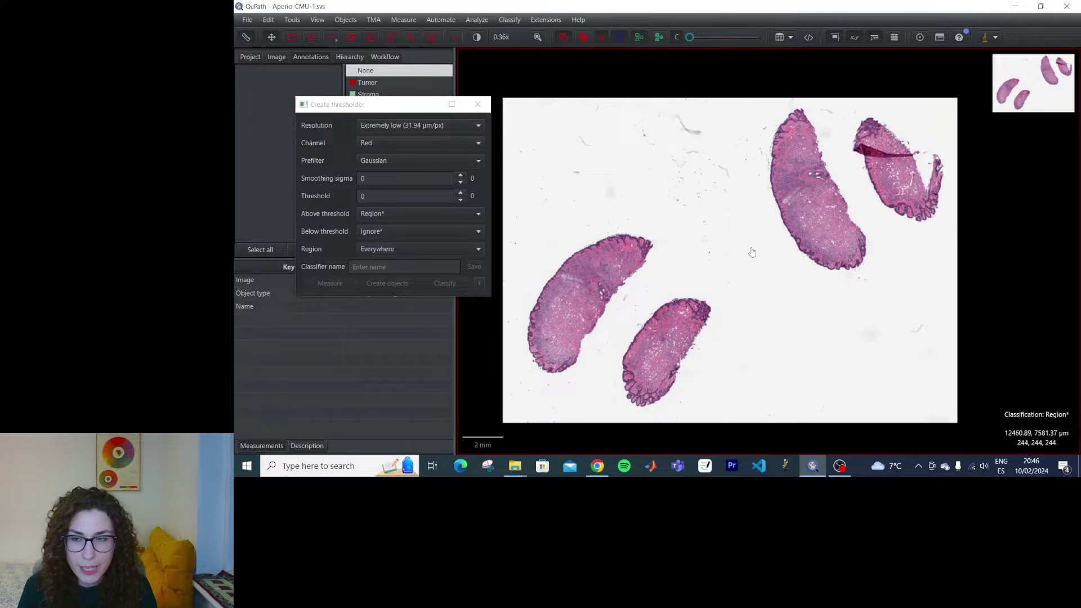
pyautogui.click(446, 142)
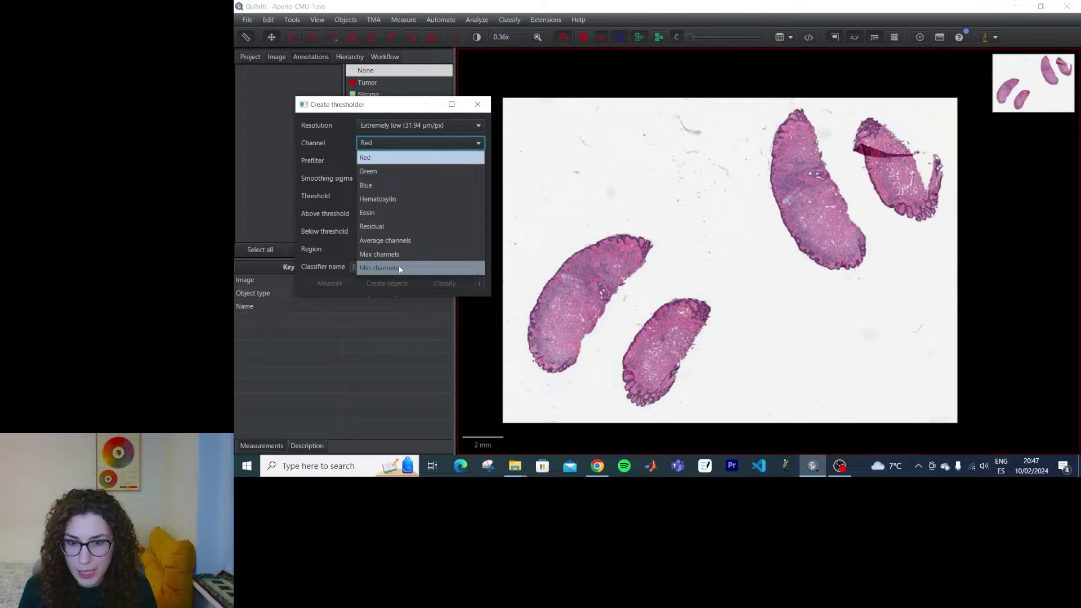
pyautogui.click(468, 143)
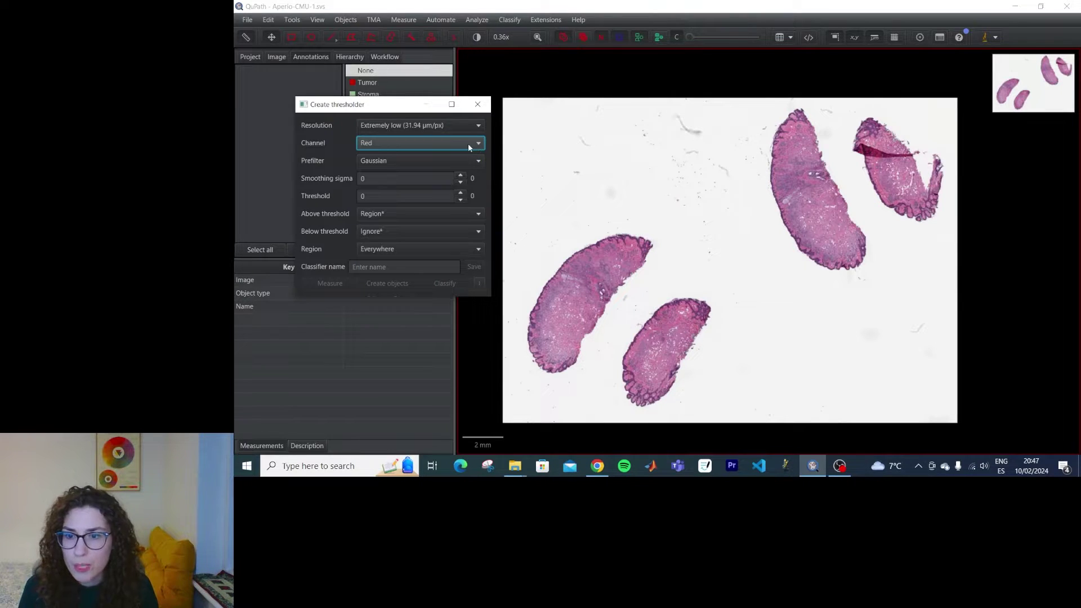
# Close the thresholder and preview the Hematoxylin, Eosin, Residual and Optical density sum channels.
pyautogui.click(478, 105)
pyautogui.click(479, 37)
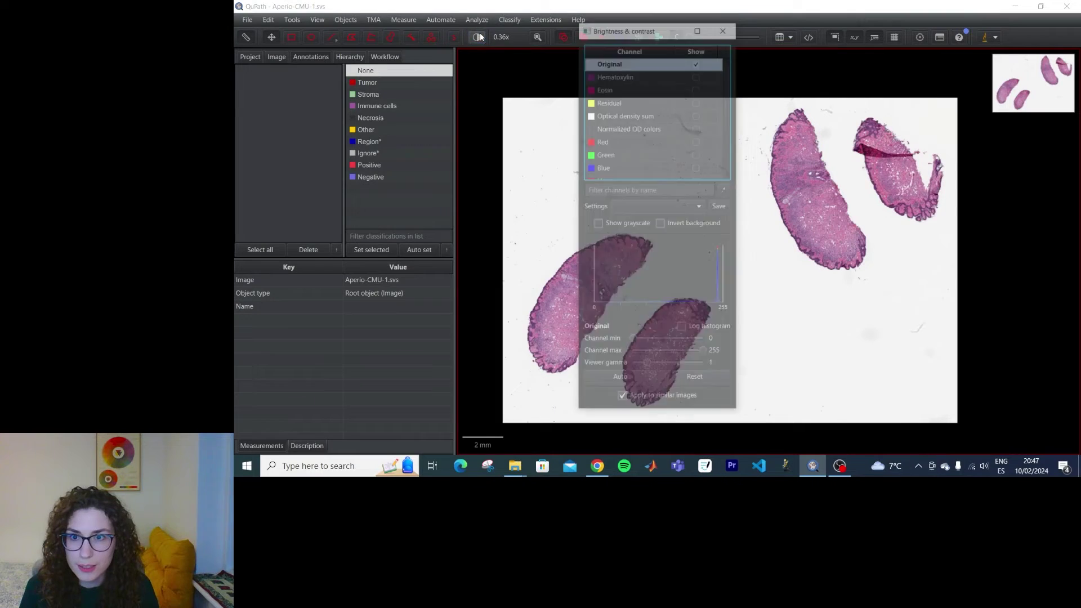
pyautogui.moveTo(648, 33); pyautogui.dragTo(377, 59)
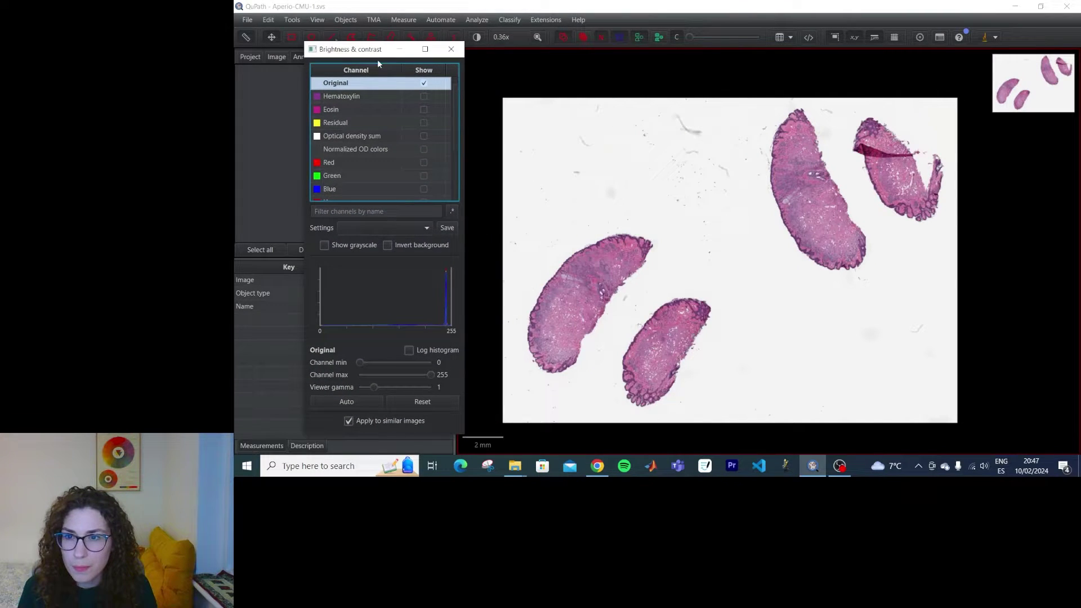
pyautogui.click(424, 96)
pyautogui.click(423, 96)
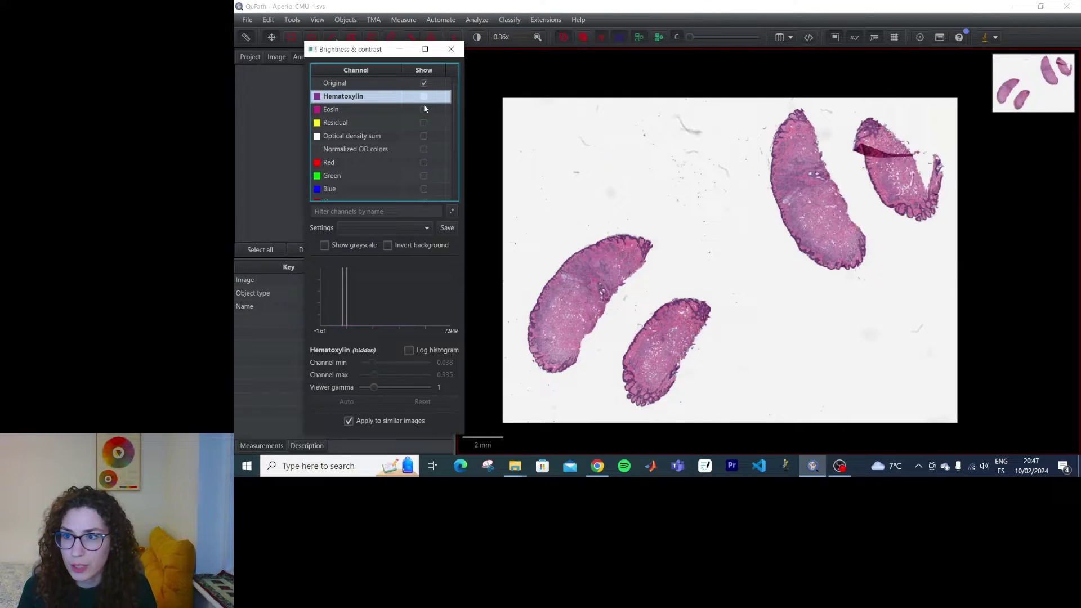
pyautogui.click(424, 109)
pyautogui.click(424, 109)
pyautogui.click(424, 123)
pyautogui.click(424, 122)
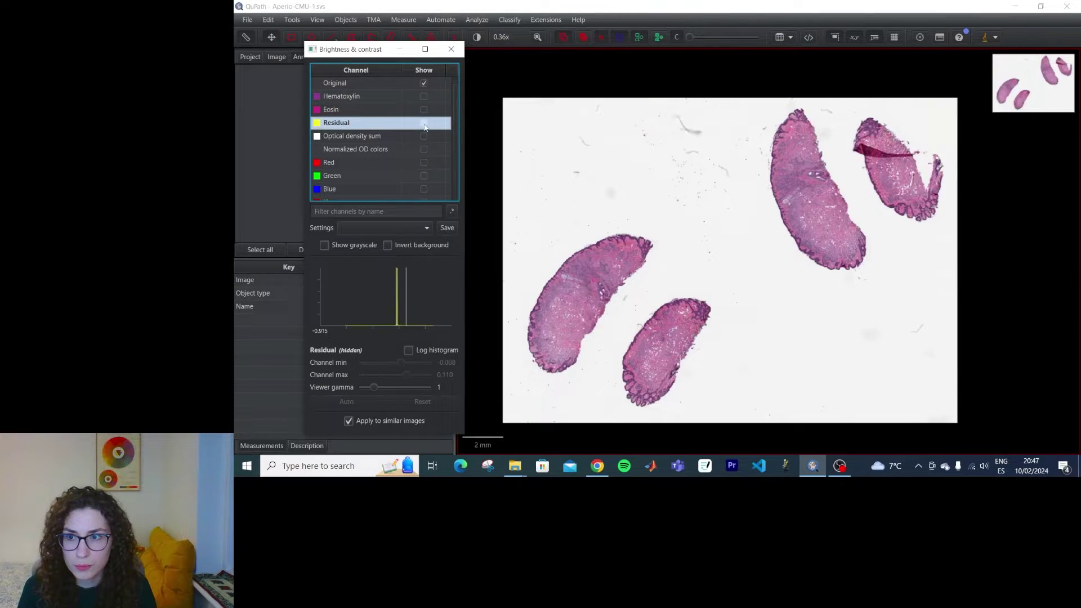
pyautogui.click(424, 136)
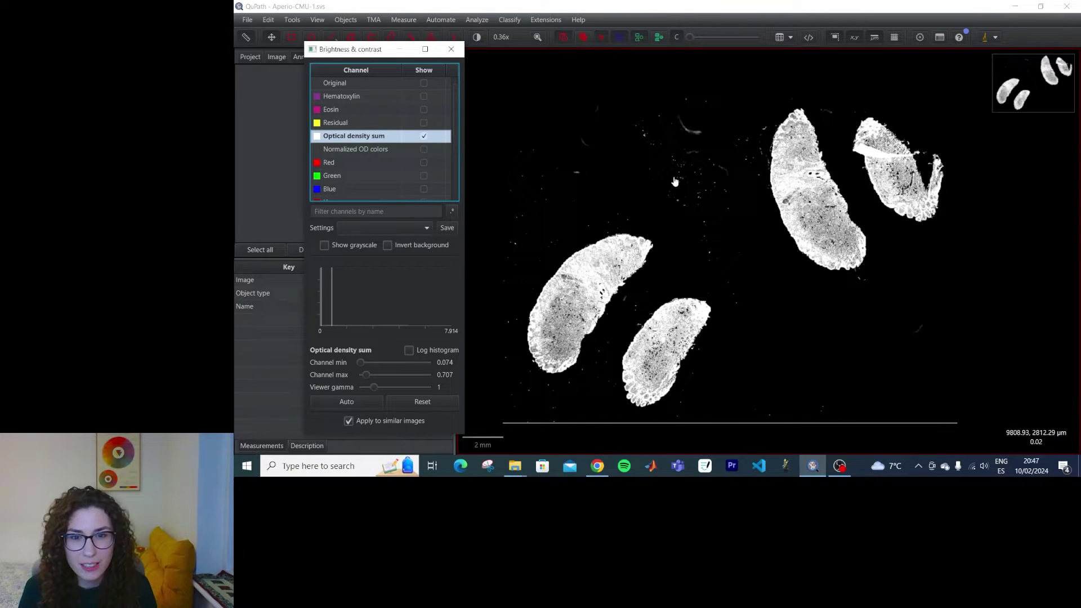
pyautogui.click(424, 135)
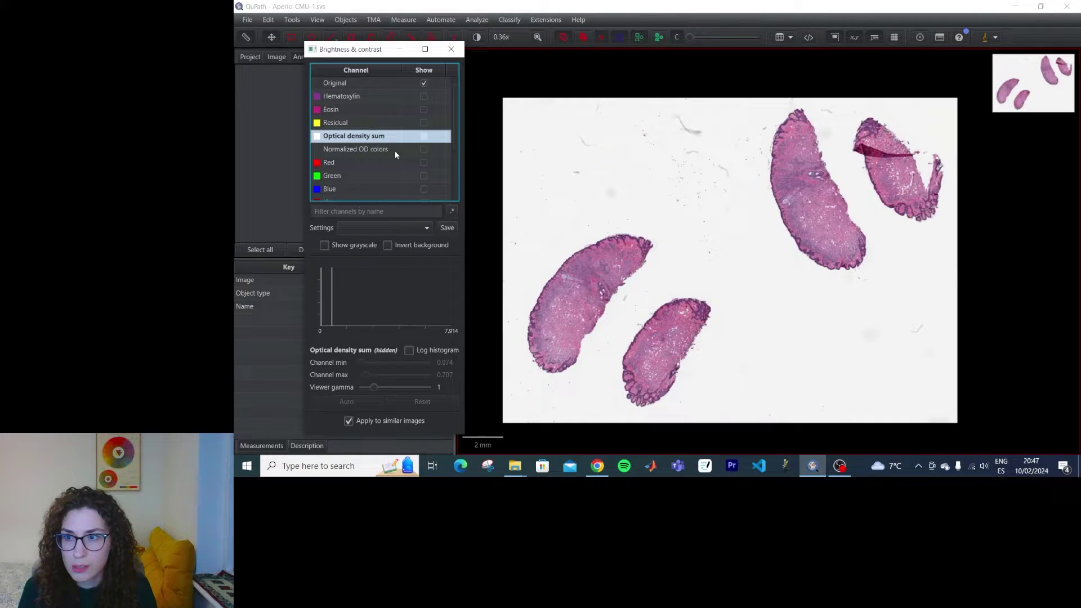
# Preview the Red, Green and Blue channels, ending back on the original image.
pyautogui.scroll(-1, 411, 140)
pyautogui.click(424, 131)
pyautogui.click(424, 132)
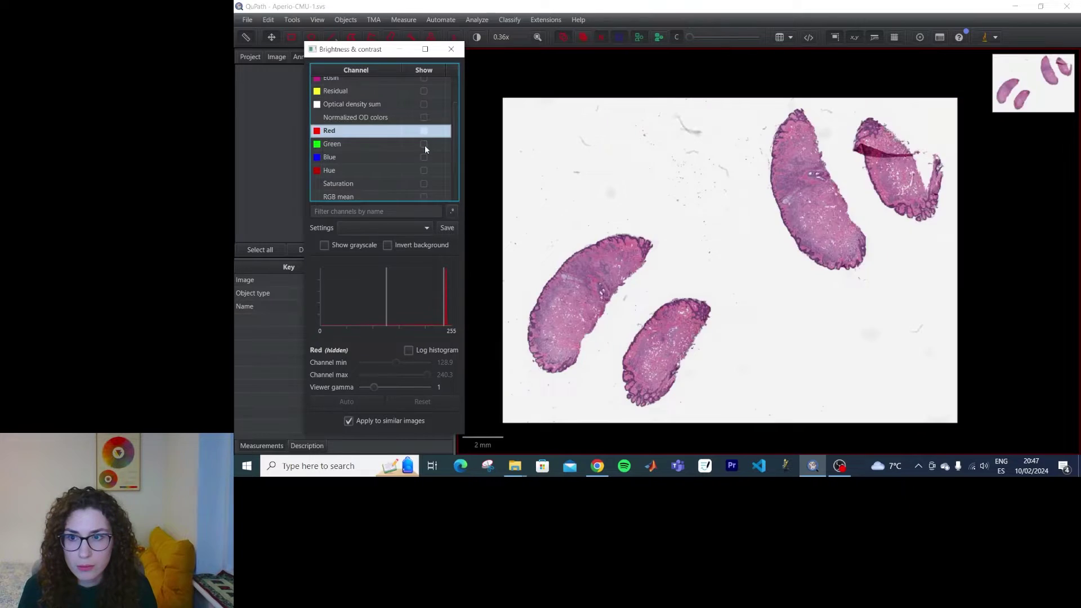
pyautogui.click(423, 144)
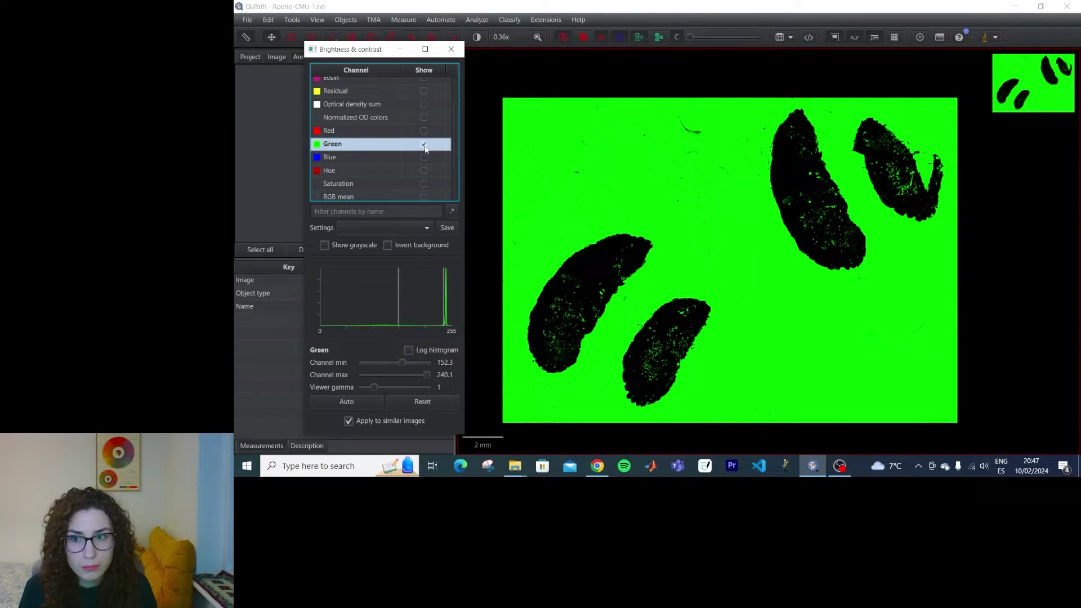
pyautogui.click(423, 144)
pyautogui.click(424, 157)
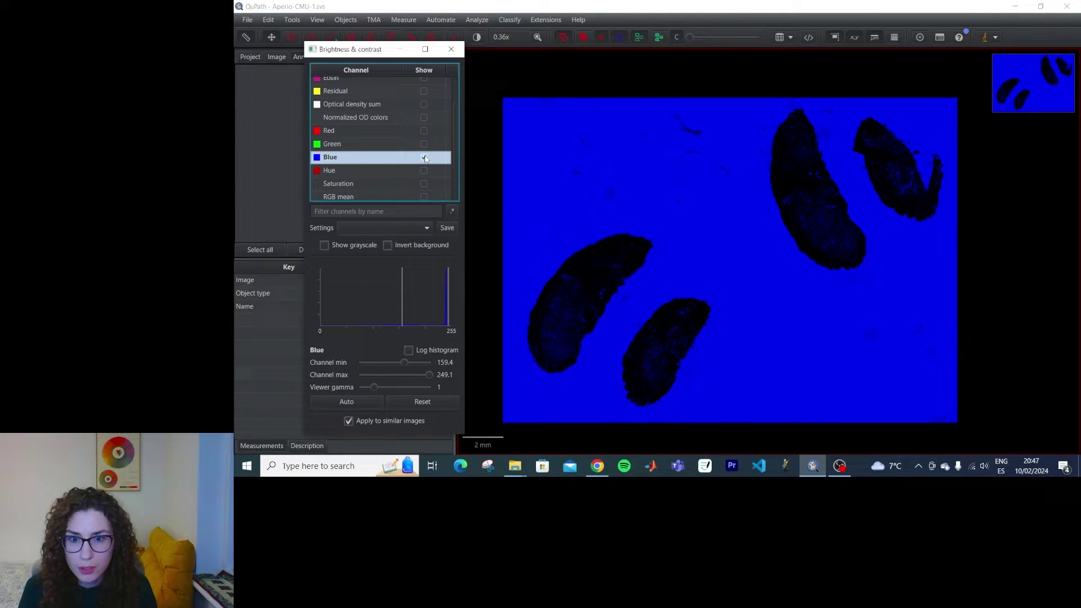
pyautogui.click(424, 157)
pyautogui.scroll(-1, 428, 129)
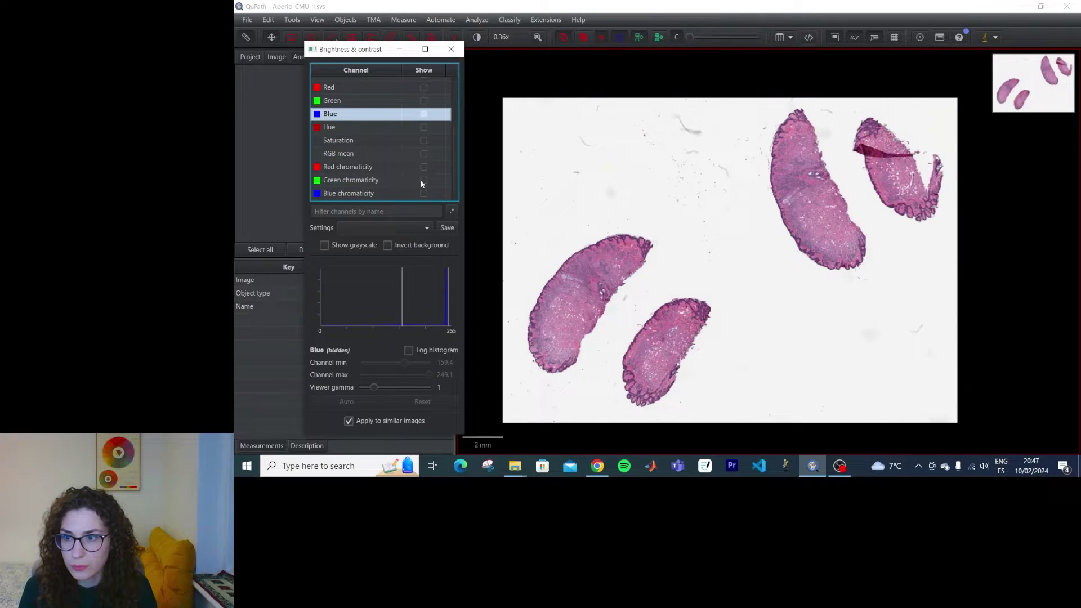
# Close Brightness & contrast and create a fresh thresholder set to the Green channel.
pyautogui.scroll(2, 420, 180)
pyautogui.click(451, 49)
pyautogui.click(510, 19)
pyautogui.moveTo(515, 38)
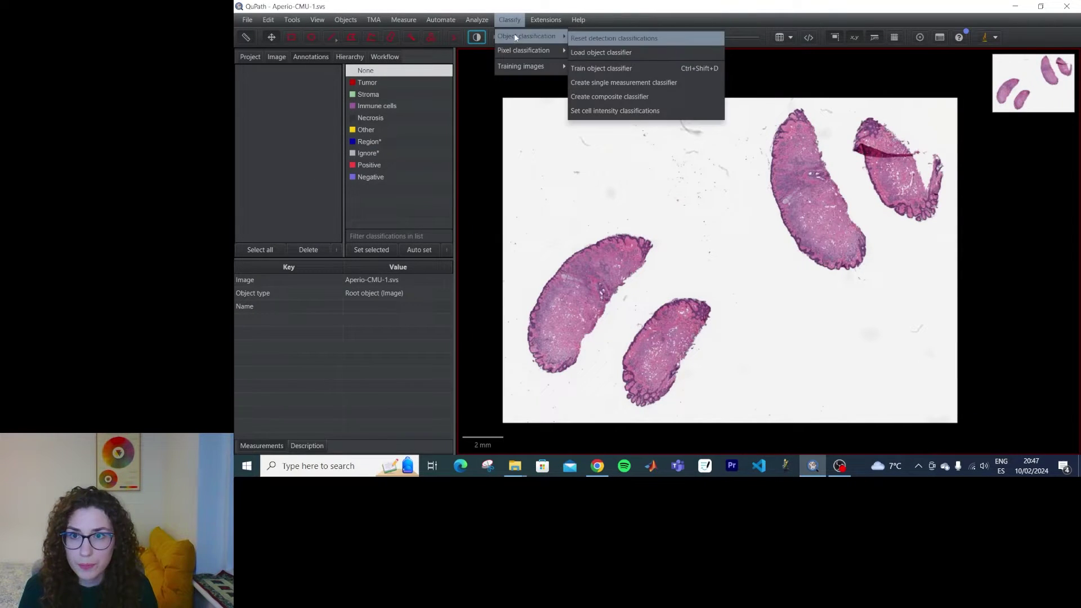
pyautogui.click(602, 80)
pyautogui.moveTo(619, 94); pyautogui.dragTo(384, 113)
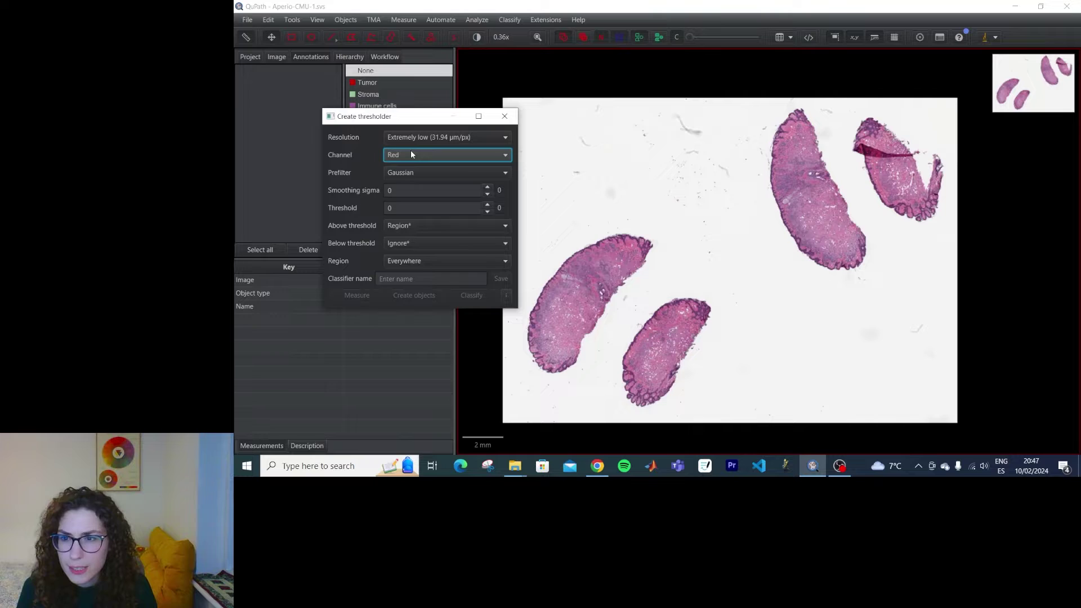
pyautogui.click(411, 152)
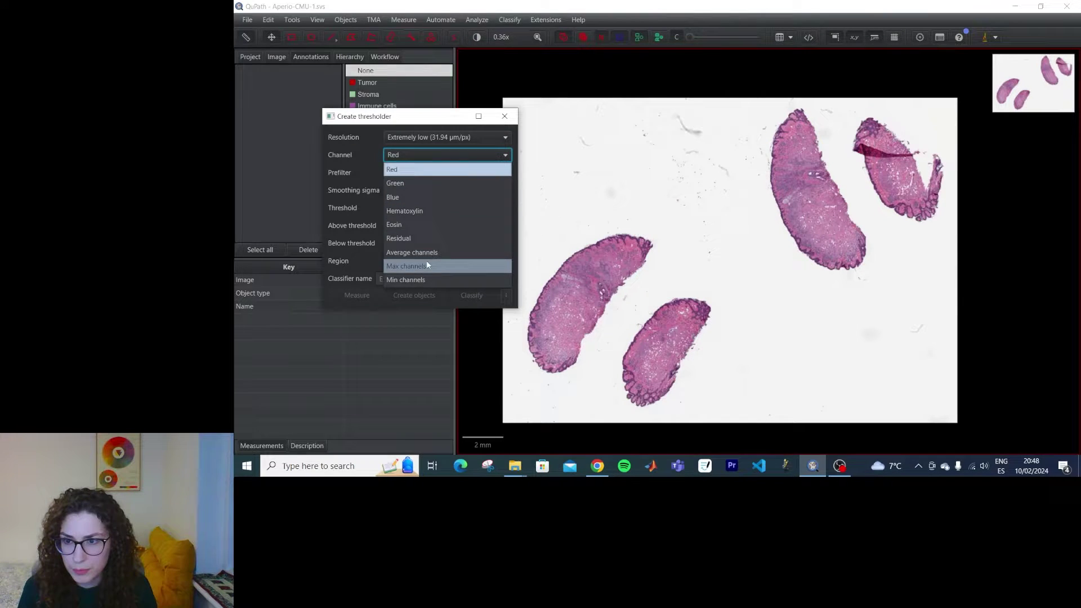
pyautogui.click(410, 183)
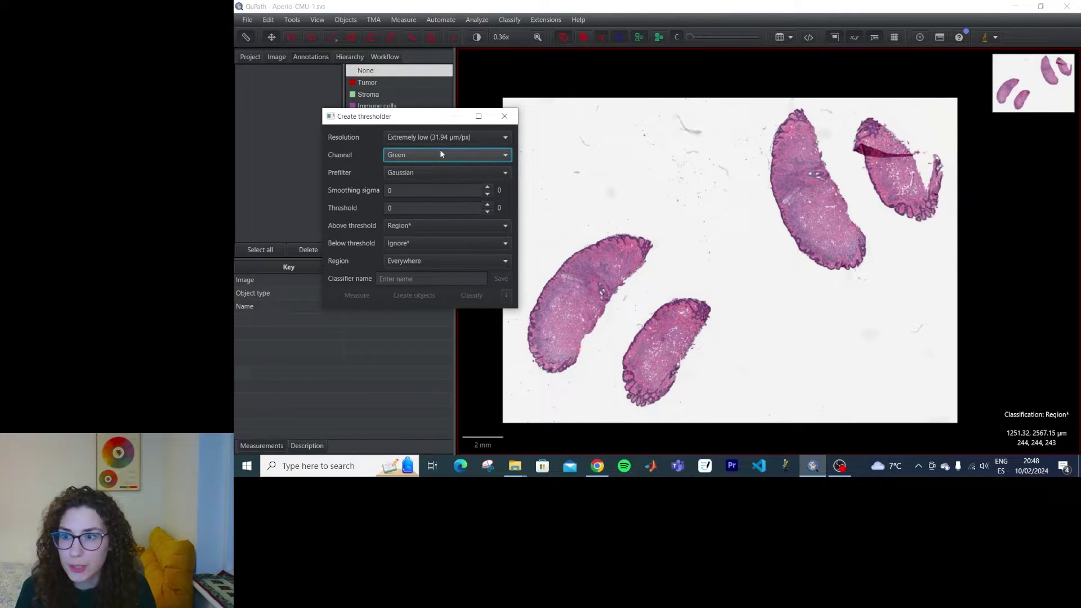
# Set the threshold to 220 and make the classification overlay fully opaque.
pyautogui.doubleClick(390, 208)
pyautogui.write('220')
pyautogui.press('Return')
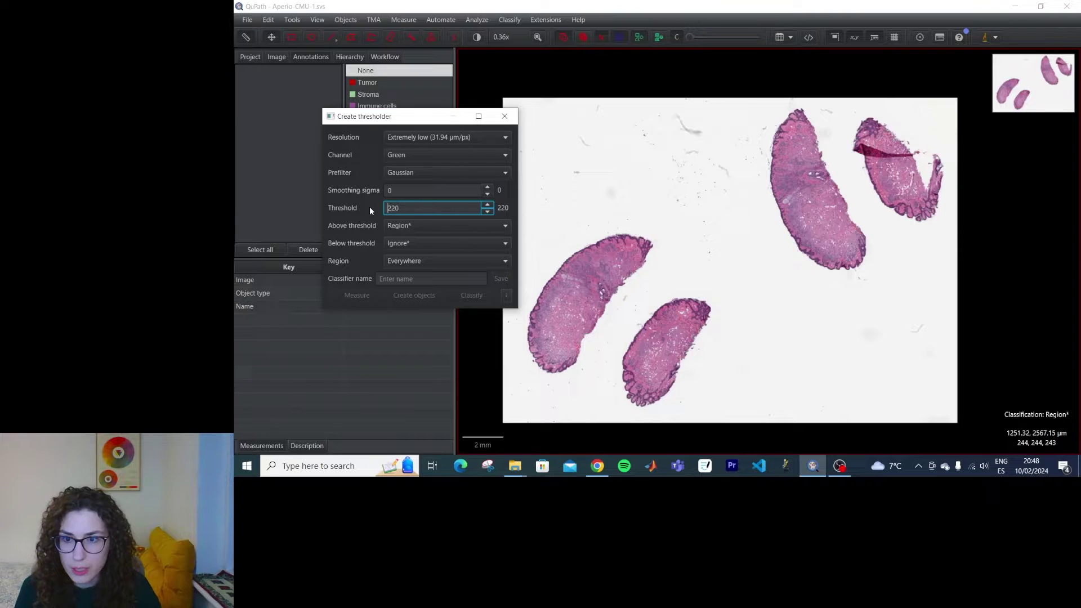
pyautogui.moveTo(687, 35); pyautogui.dragTo(765, 42)
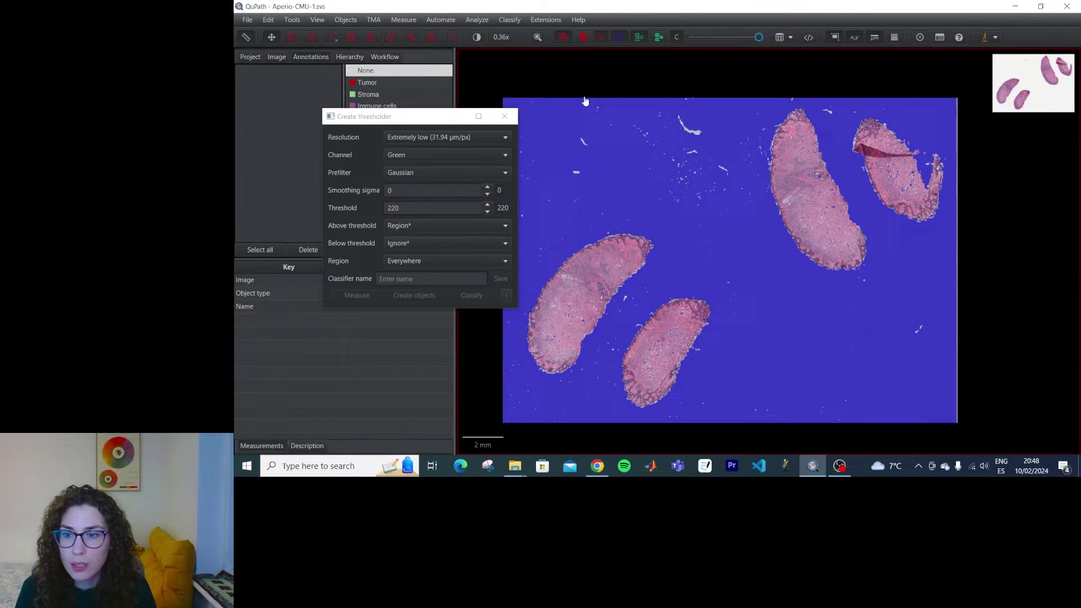
# Try swapping the Above/Below classes and back, then adjust the threshold to 207.
pyautogui.click(363, 227)
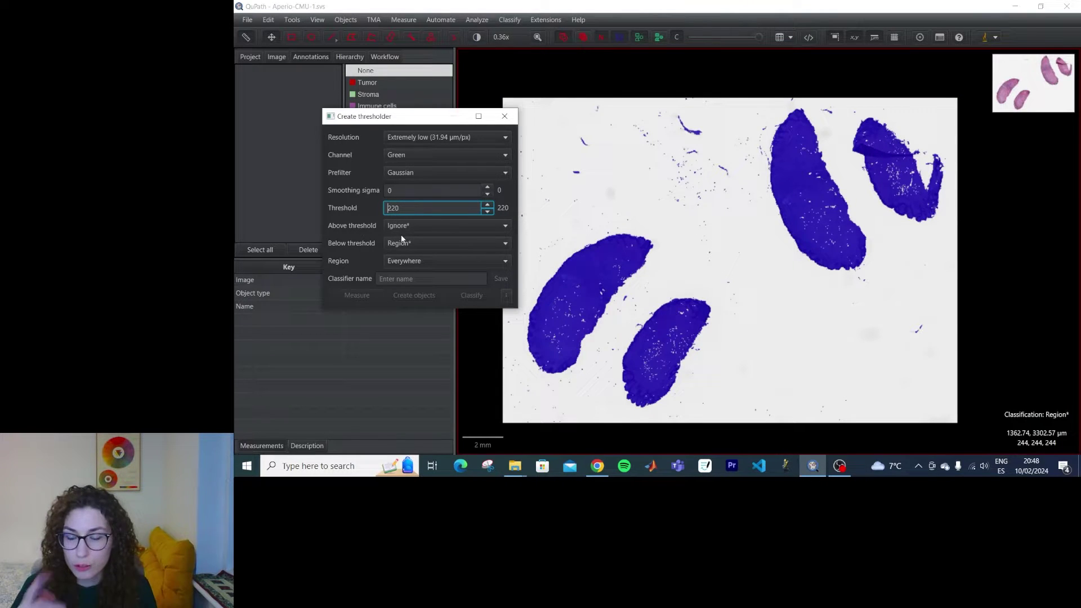
pyautogui.click(365, 224)
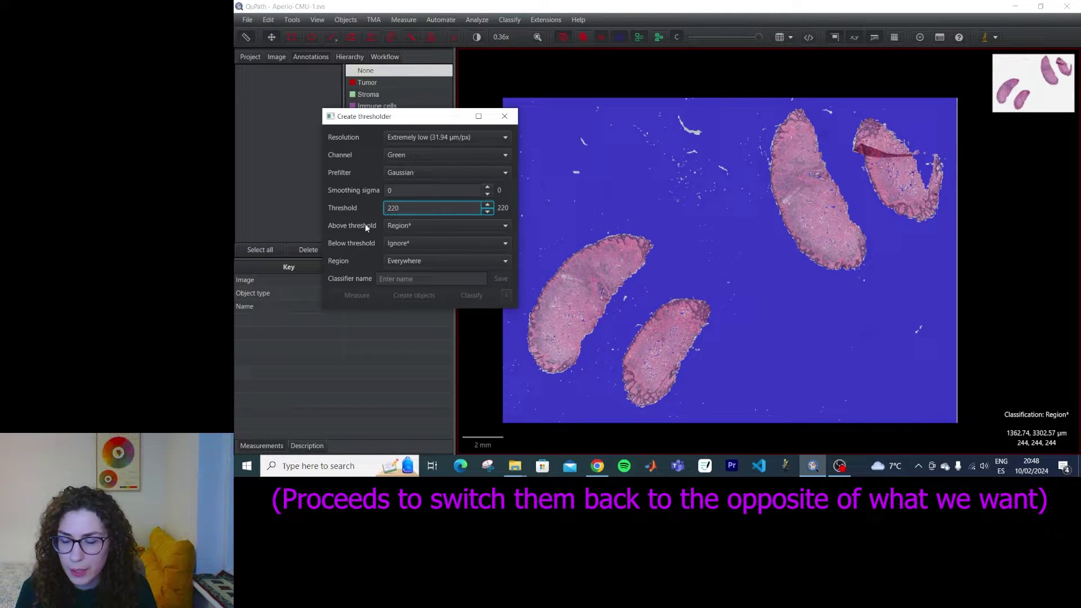
pyautogui.click(487, 212)
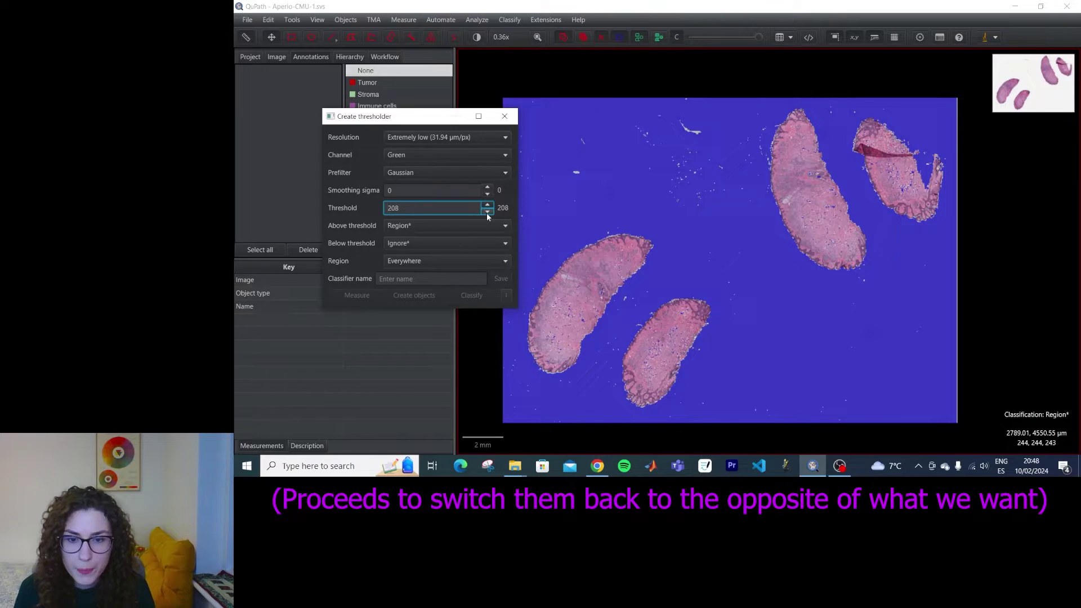
pyautogui.click(488, 205)
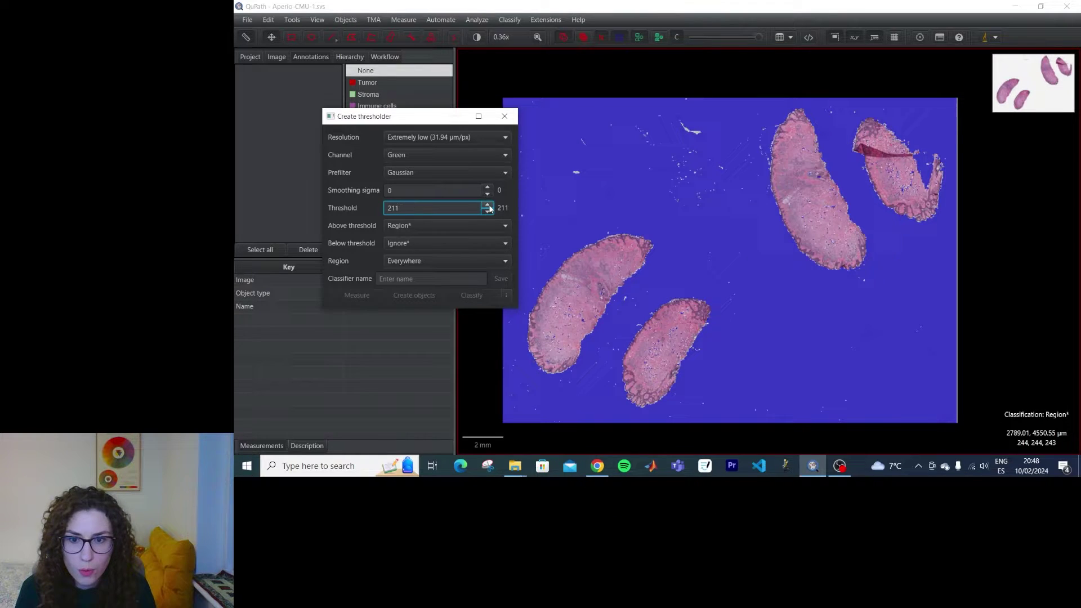
pyautogui.click(487, 211)
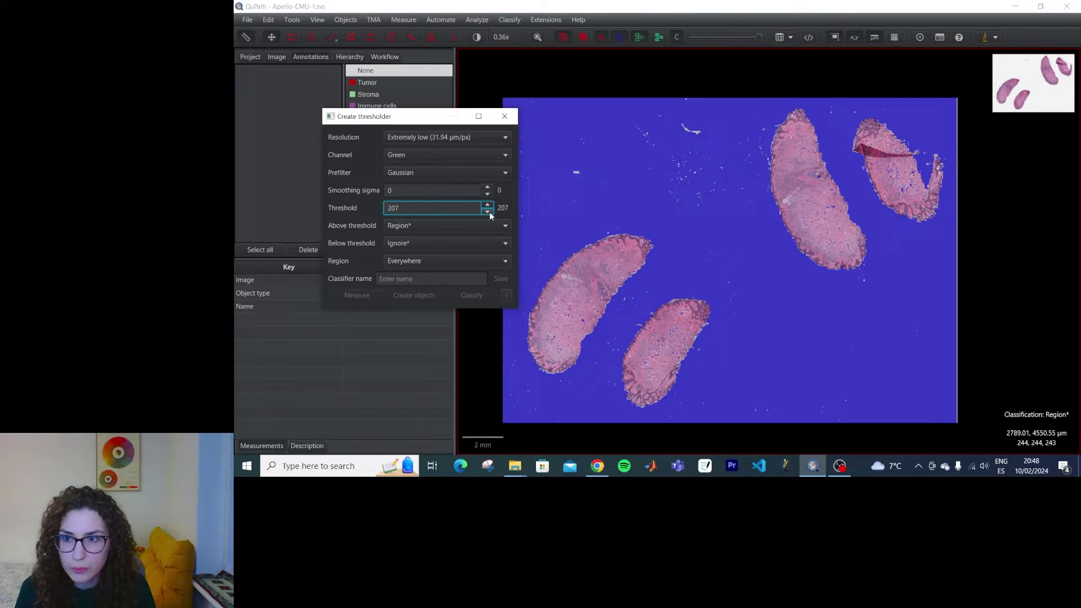
pyautogui.click(425, 174)
# Keep the Gaussian prefilter, raise smoothing sigma, and compute at High (2.00 µm/px) resolution.
pyautogui.click(390, 176)
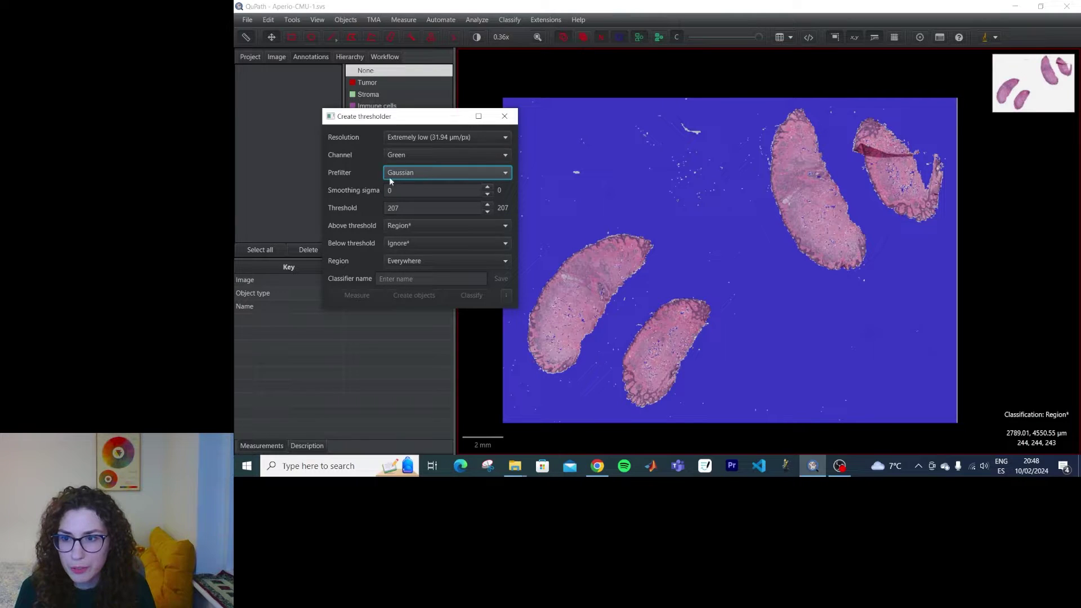
pyautogui.click(488, 187)
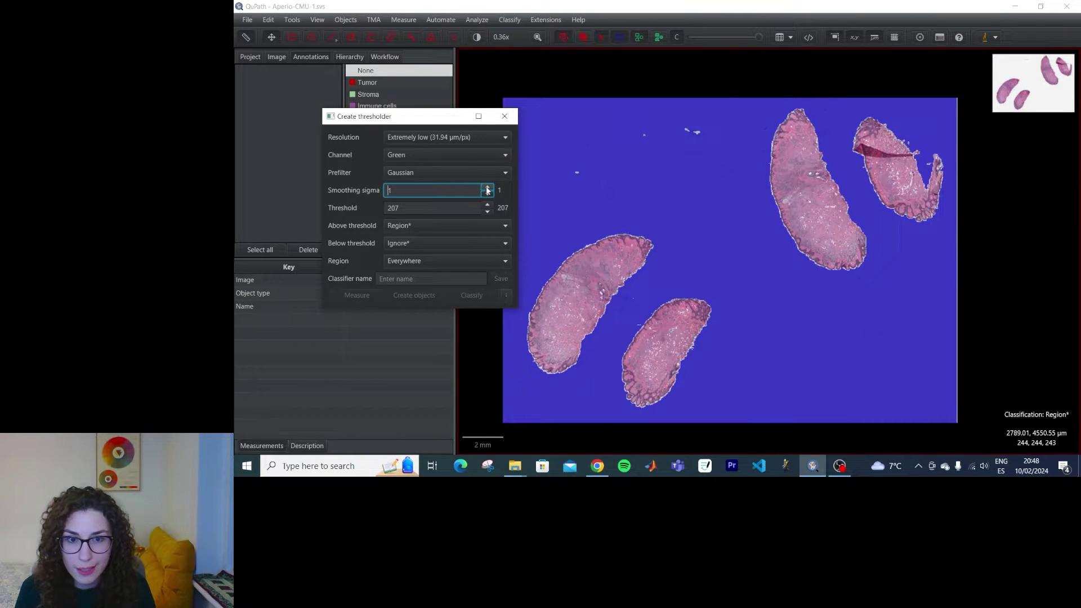
pyautogui.click(487, 189)
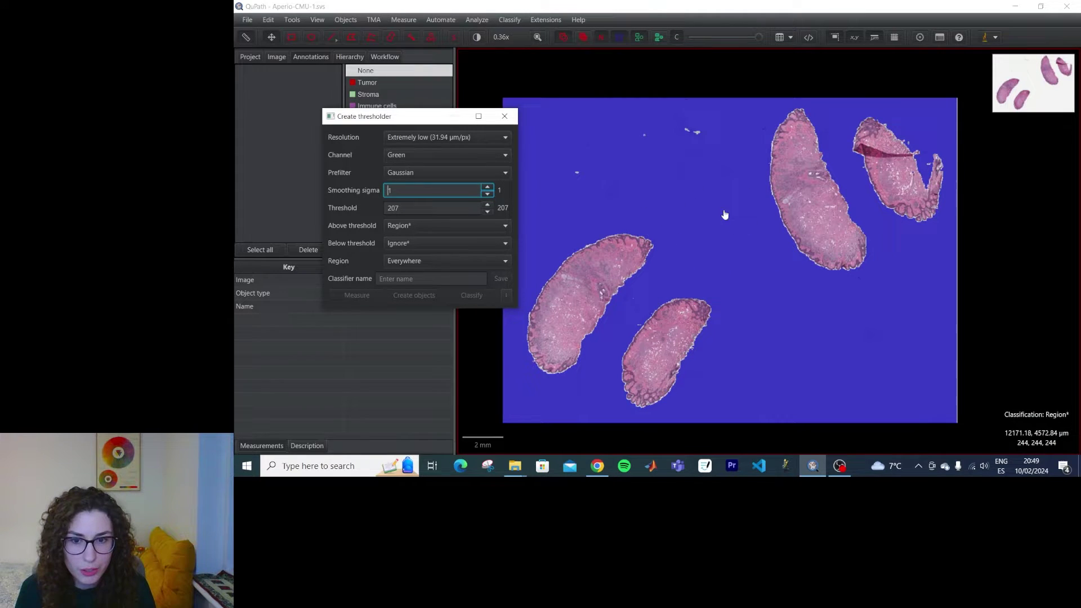
pyautogui.scroll(5, 591, 248)
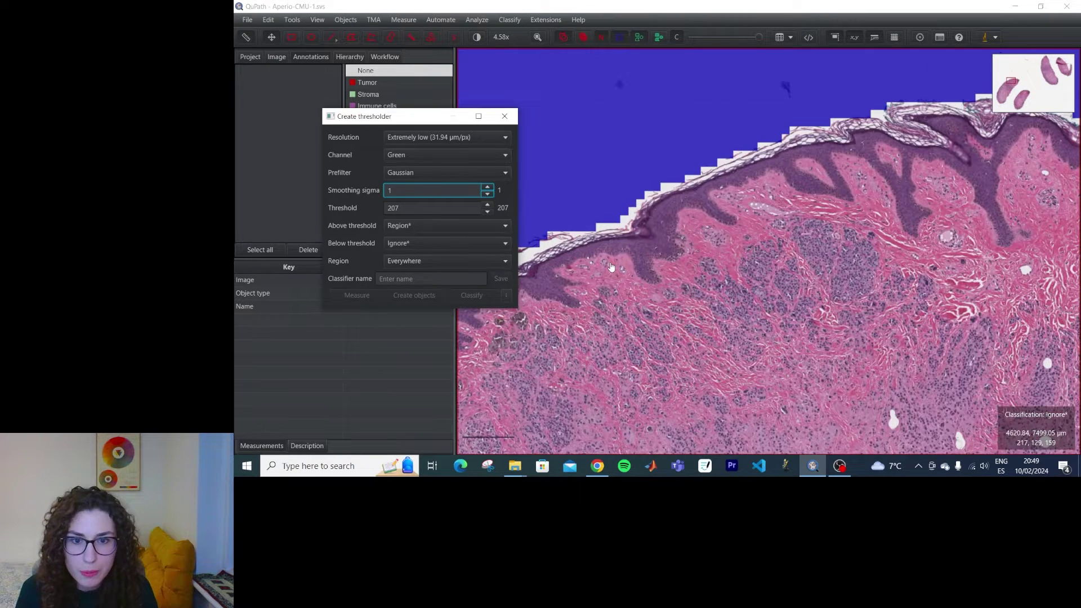
pyautogui.click(480, 137)
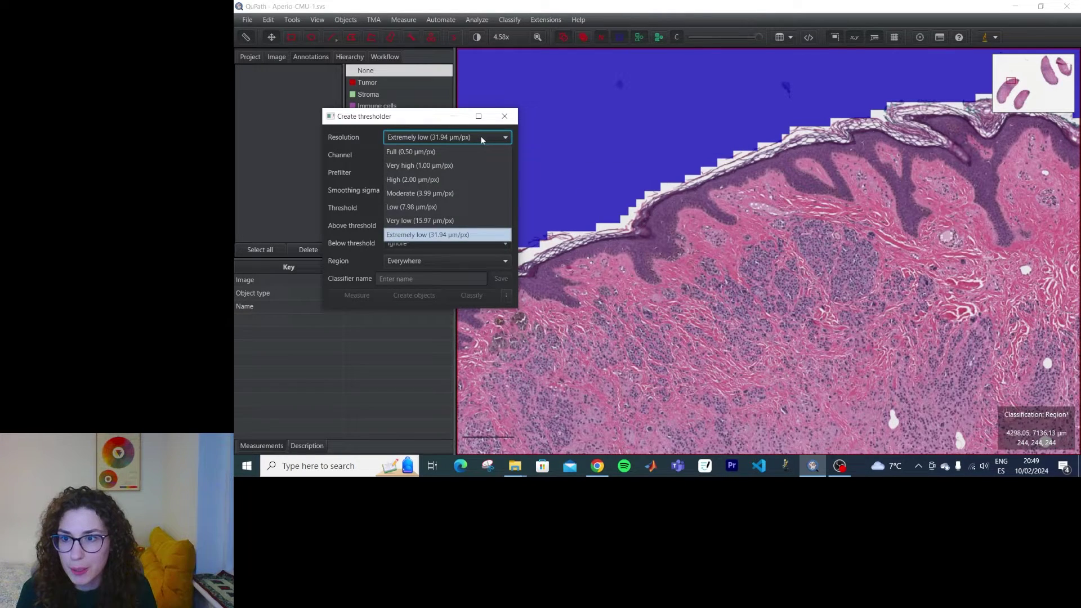
pyautogui.click(446, 179)
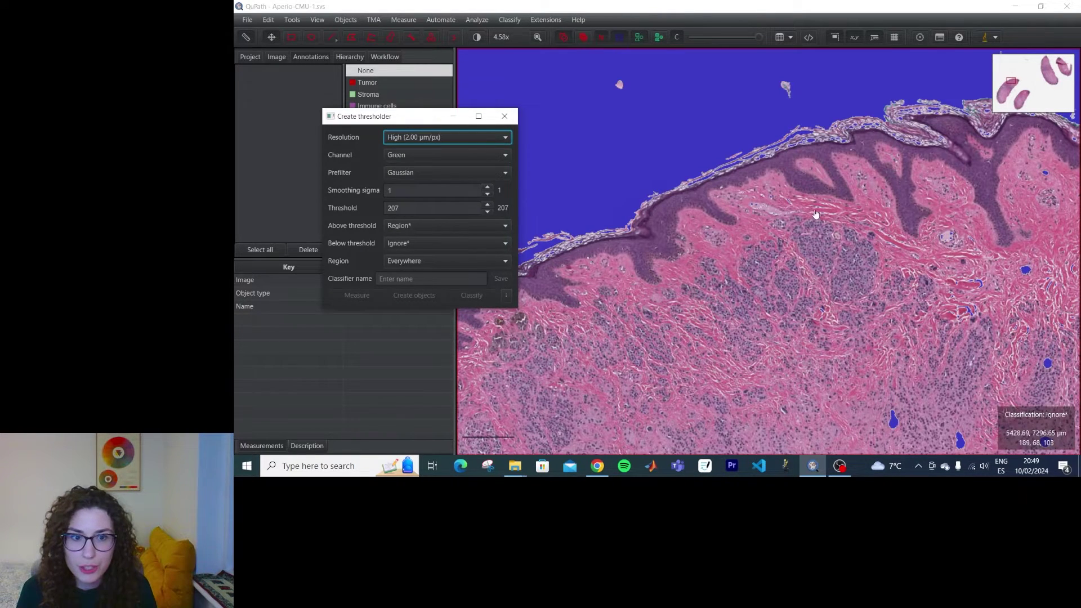
# Lower the Green-channel threshold to 180 and inspect the updated overlay across the slide.
pyautogui.scroll(-8, 815, 214)
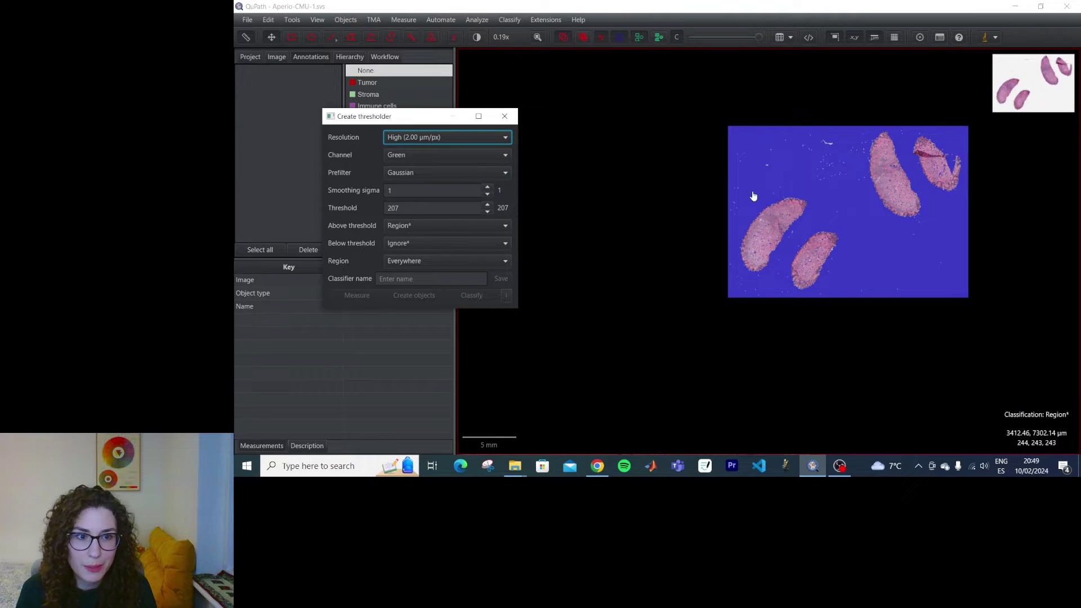
pyautogui.scroll(4, 779, 225)
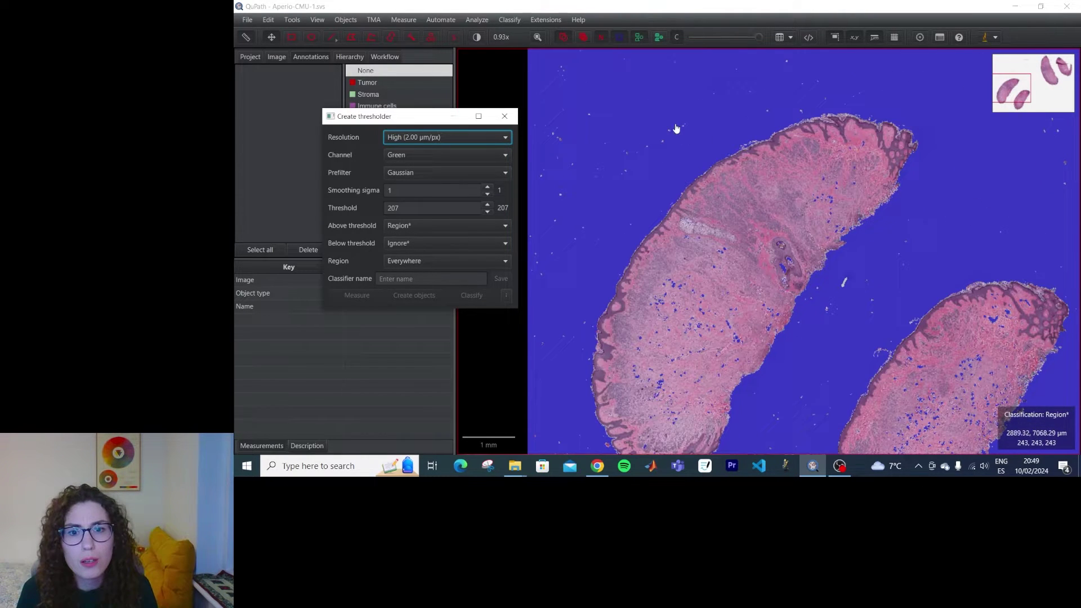
pyautogui.moveTo(846, 228); pyautogui.dragTo(524, 387)
pyautogui.scroll(1, 664, 188)
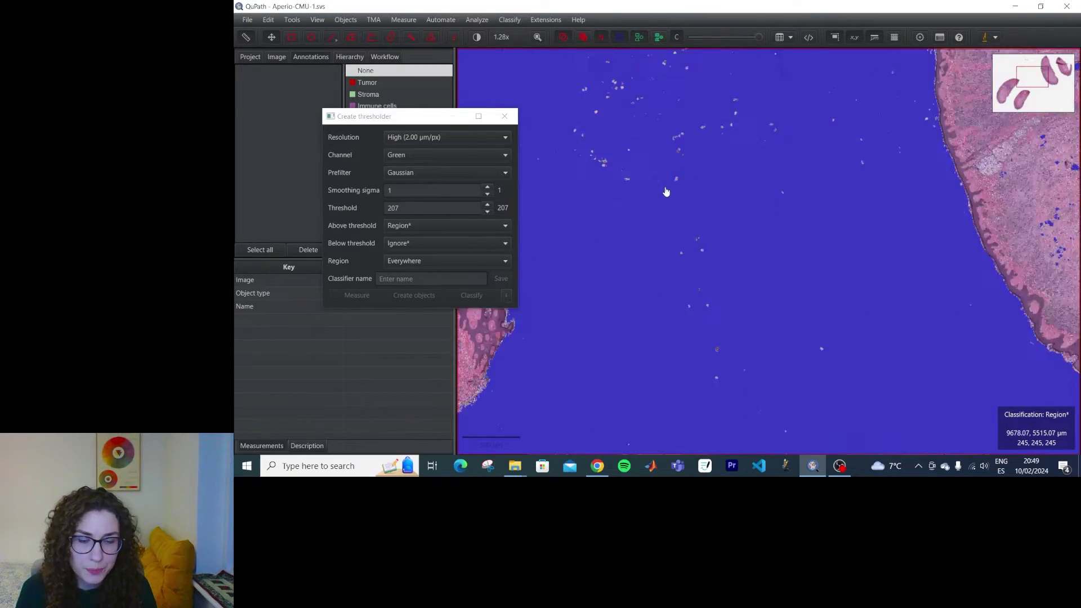
pyautogui.scroll(-3, 666, 192)
pyautogui.scroll(10, 676, 306)
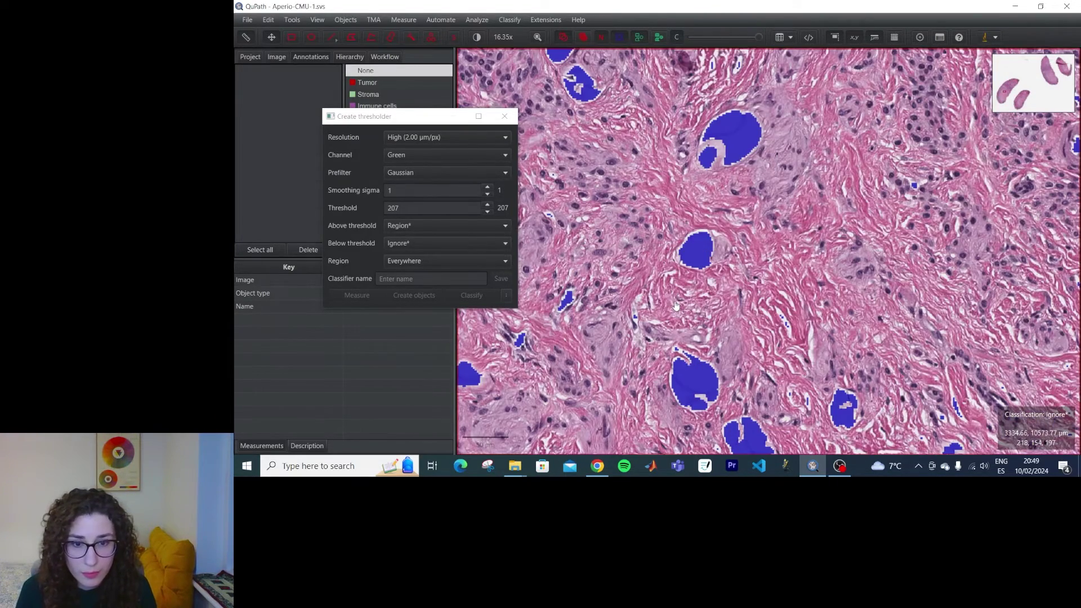
pyautogui.doubleClick(420, 208)
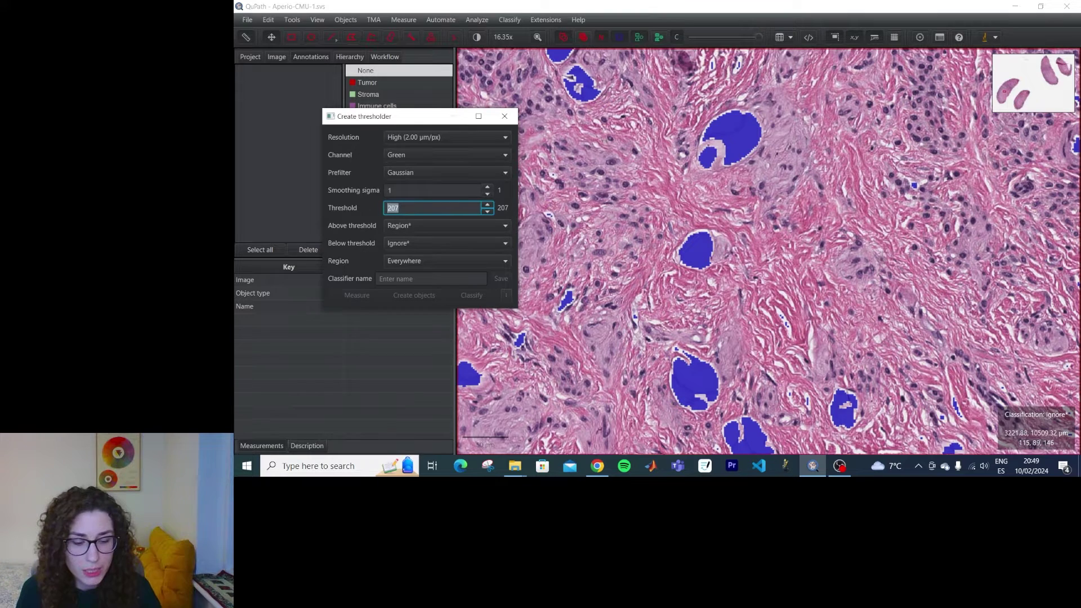
pyautogui.write('180')
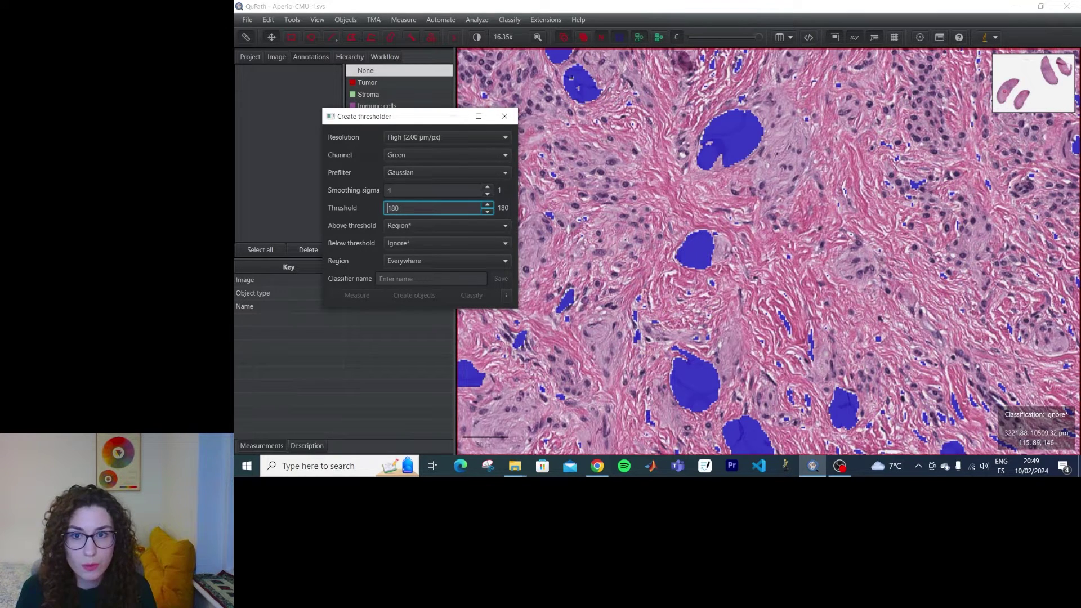
pyautogui.scroll(-15, 700, 173)
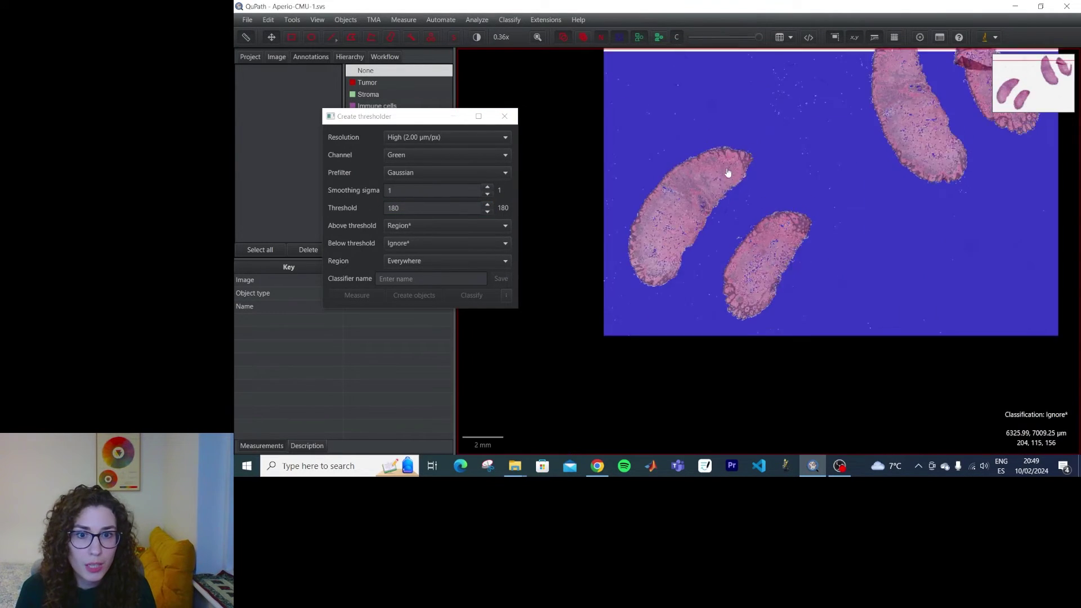
pyautogui.scroll(10, 685, 199)
pyautogui.moveTo(794, 141); pyautogui.dragTo(803, 270)
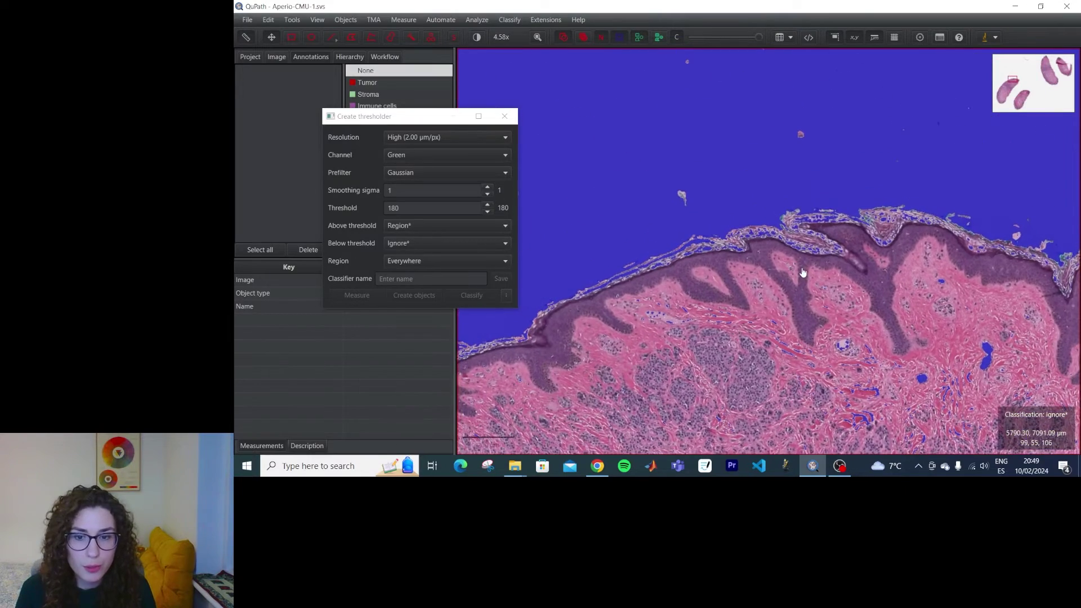
pyautogui.click(423, 155)
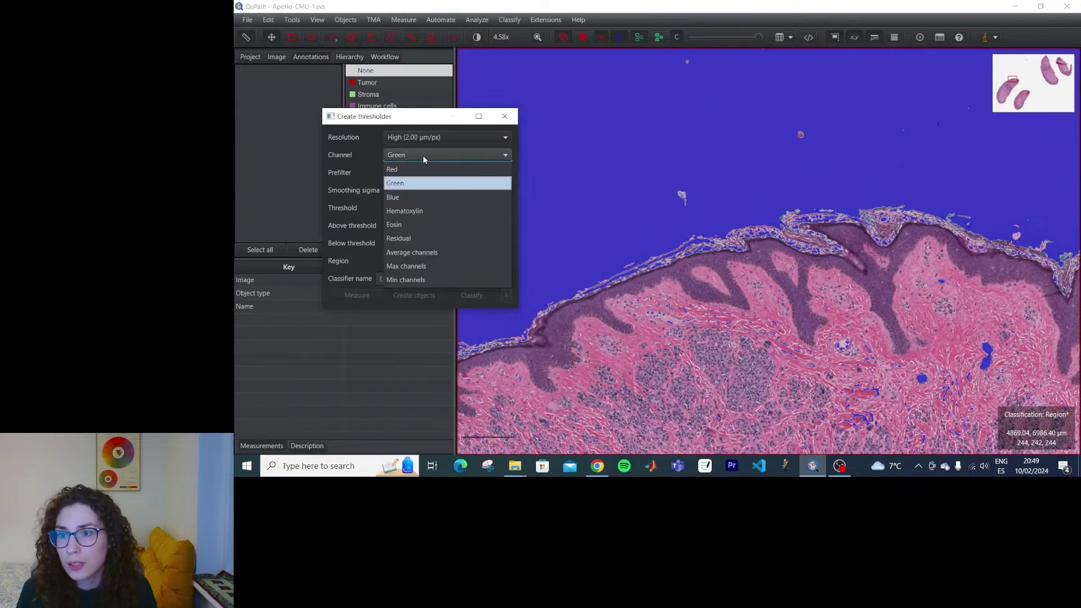
# Switch the thresholder channel to Blue and enter ClassTest as the classifier name.
pyautogui.click(407, 194)
pyautogui.moveTo(776, 321); pyautogui.dragTo(755, 328)
pyautogui.scroll(-5, 805, 242)
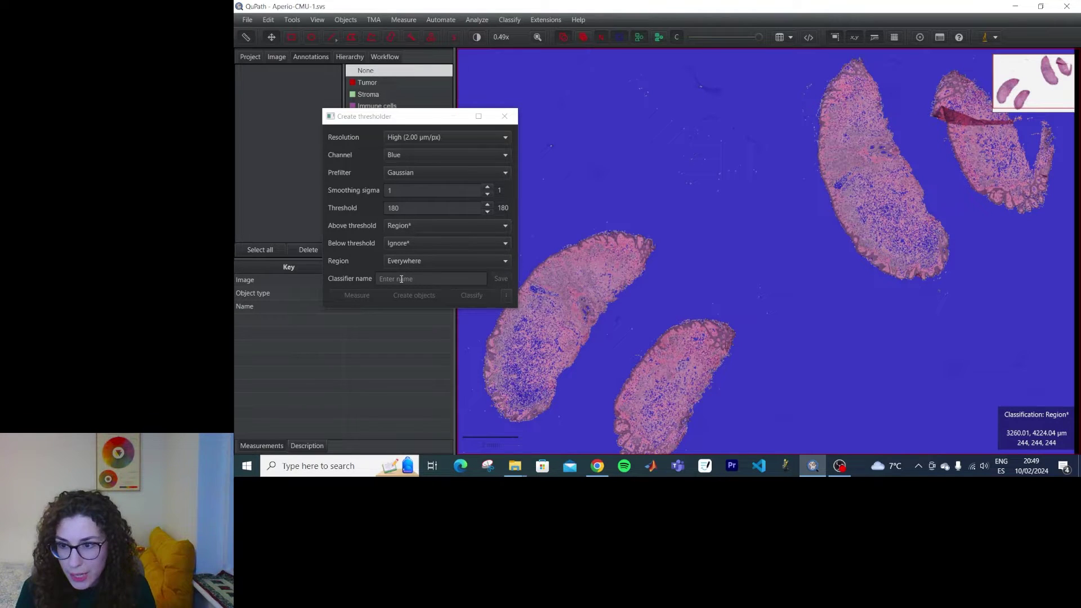
pyautogui.click(401, 279)
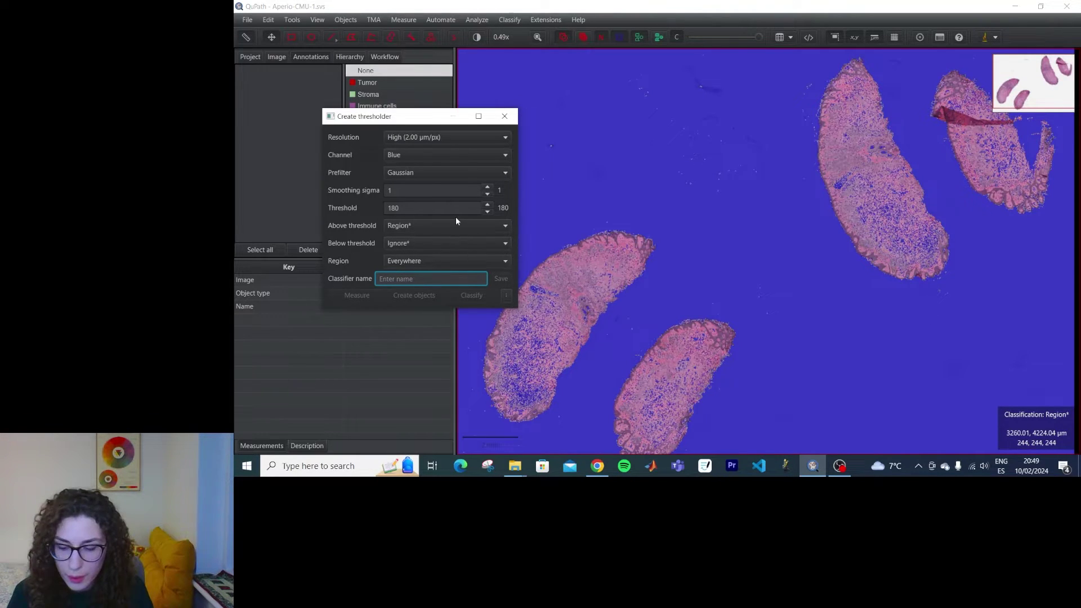
pyautogui.write('Cla')
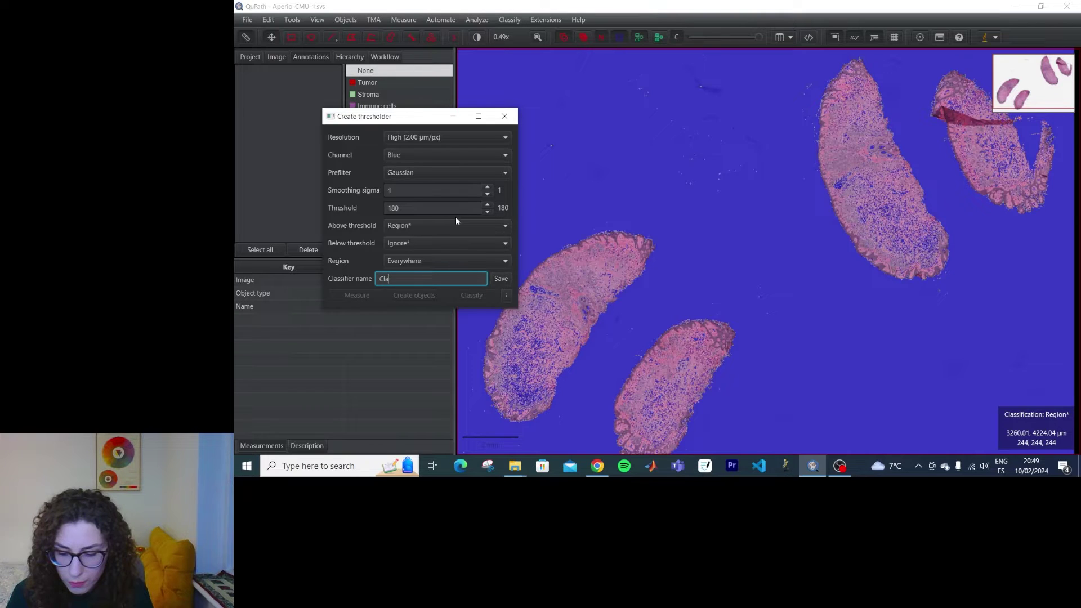
pyautogui.write('ssTest')
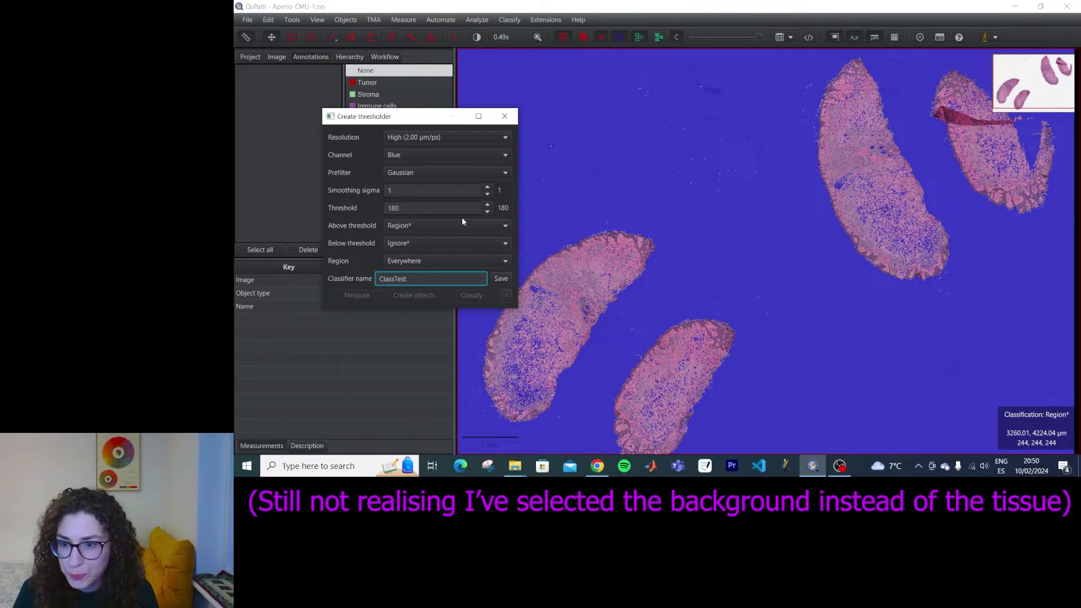
# Save the Blue-channel thresholder as ClassTest and bring up the project's image list.
pyautogui.click(502, 279)
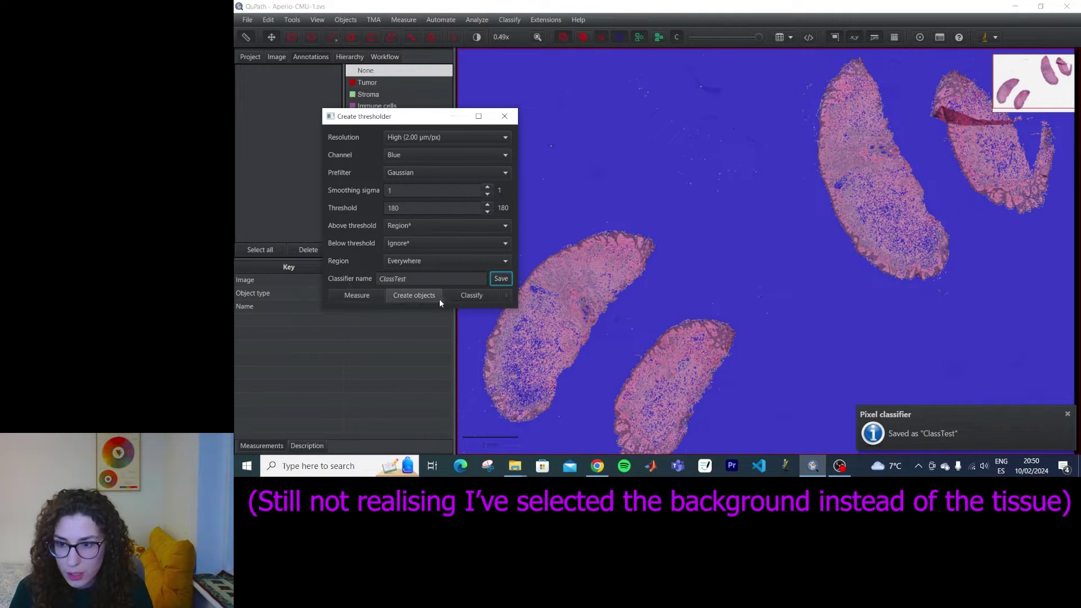
pyautogui.moveTo(472, 116); pyautogui.dragTo(623, 117)
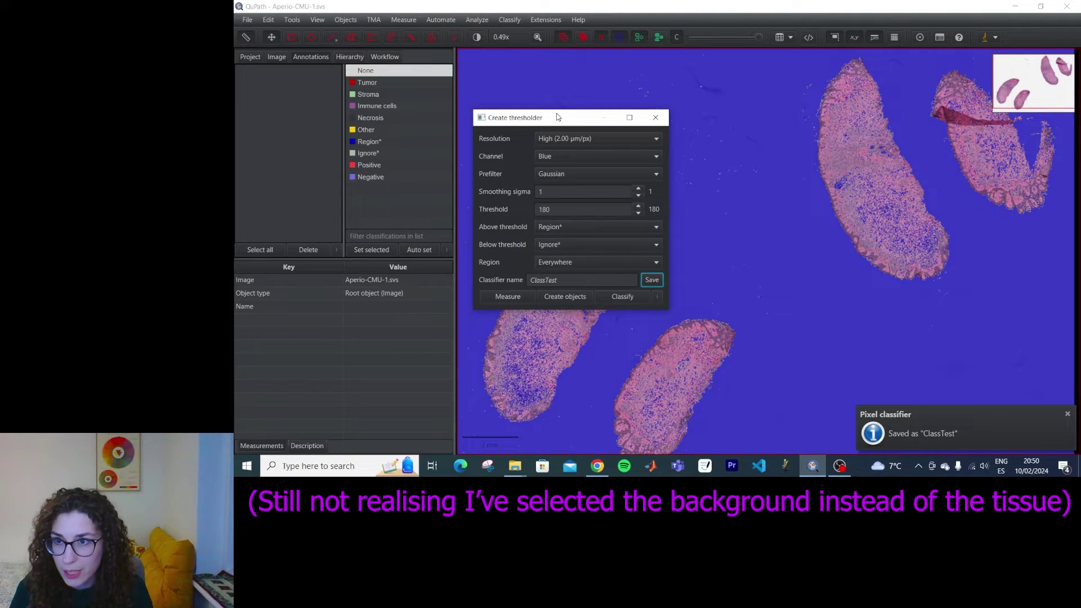
pyautogui.click(388, 56)
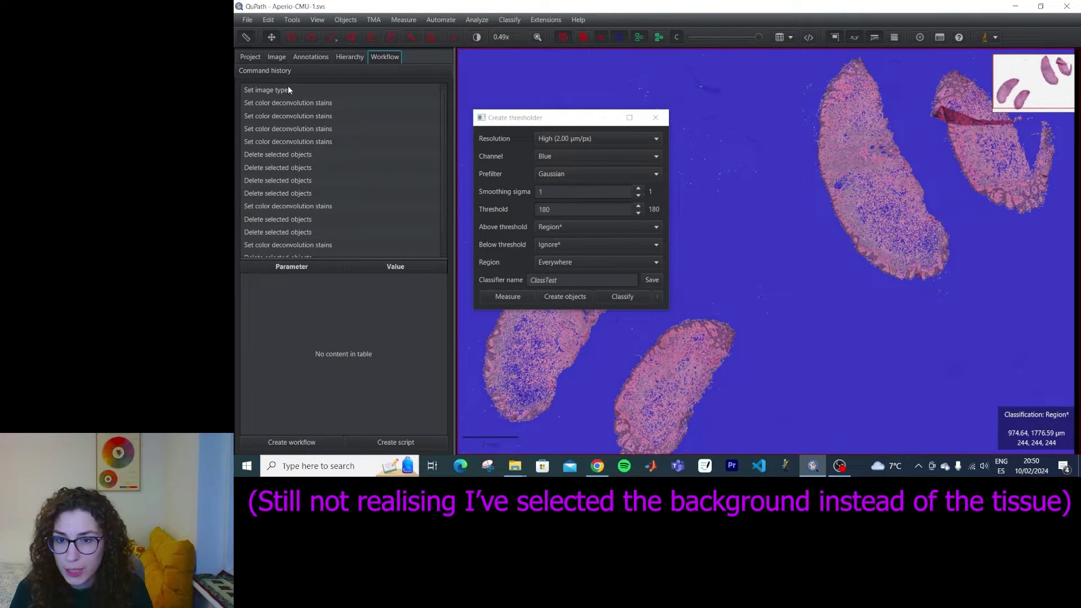
pyautogui.click(276, 56)
pyautogui.click(259, 57)
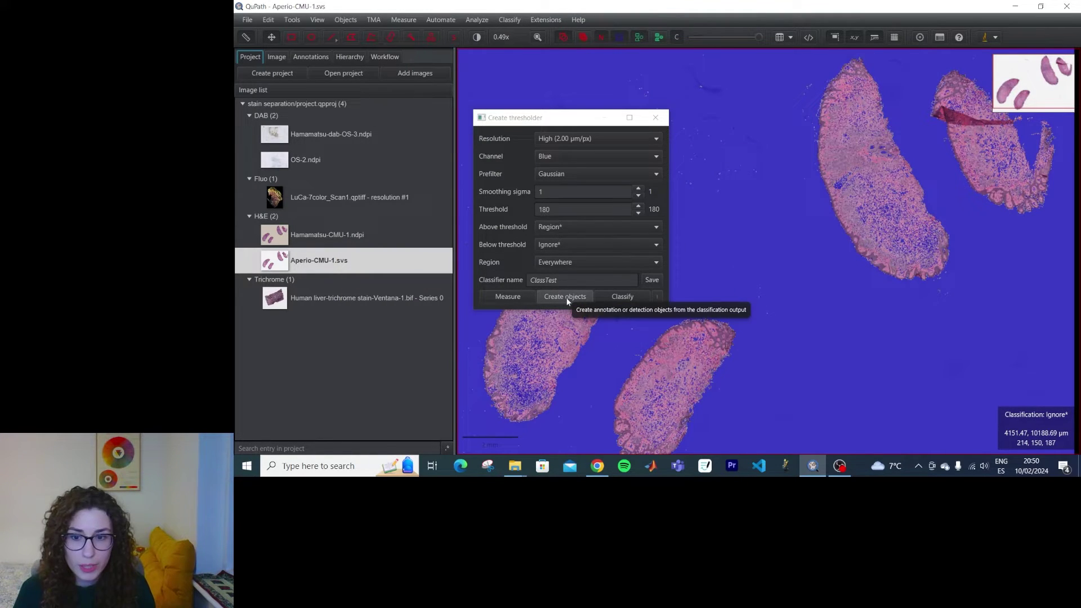
# Create split Annotation objects over the full image from the ClassTest classifier output.
pyautogui.click(565, 297)
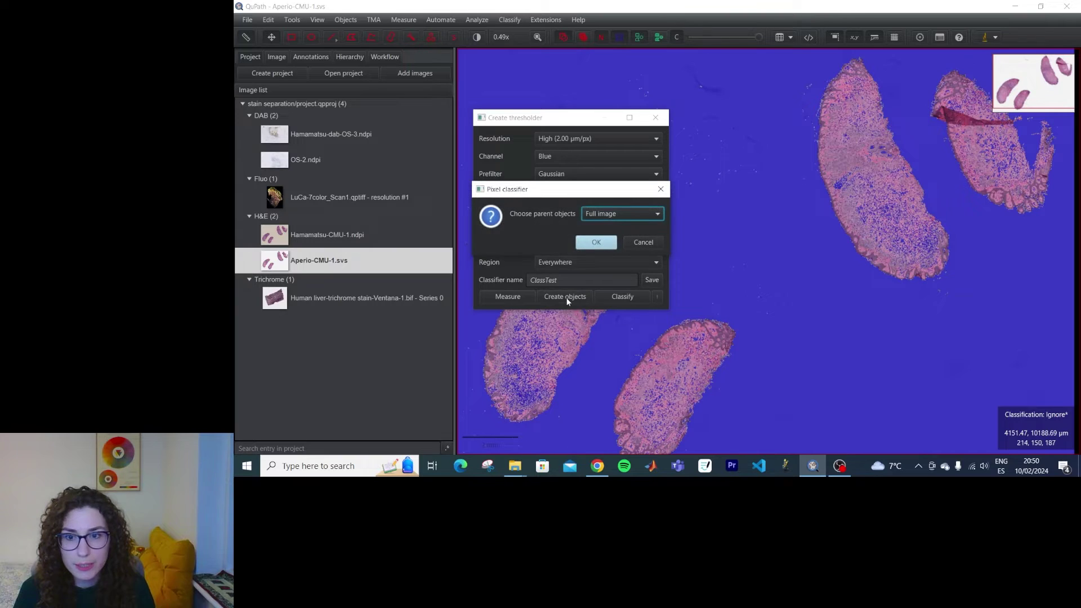
pyautogui.click(600, 242)
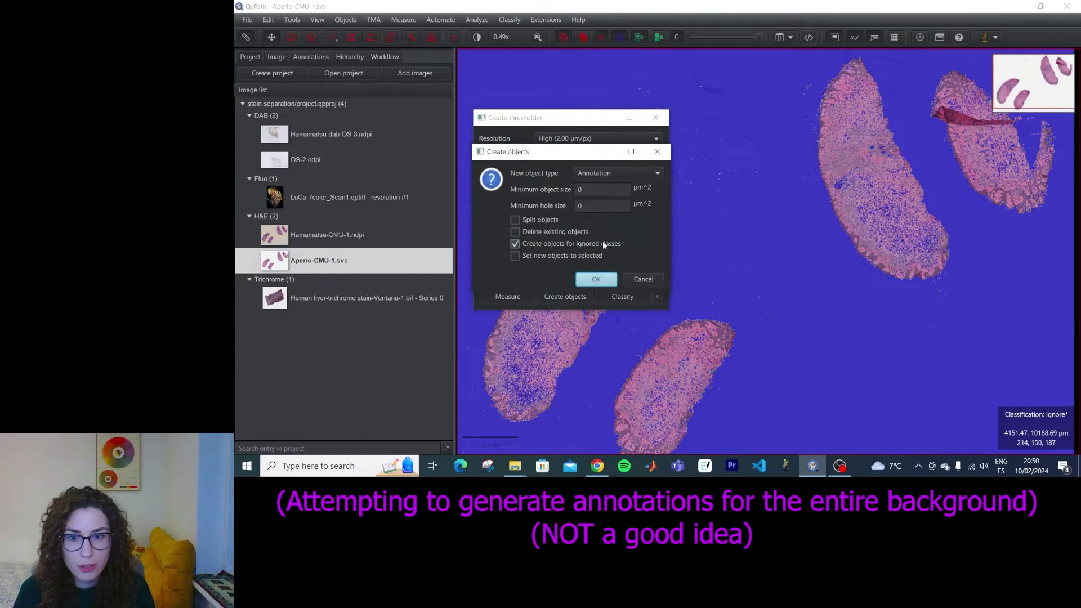
pyautogui.click(628, 172)
pyautogui.click(628, 170)
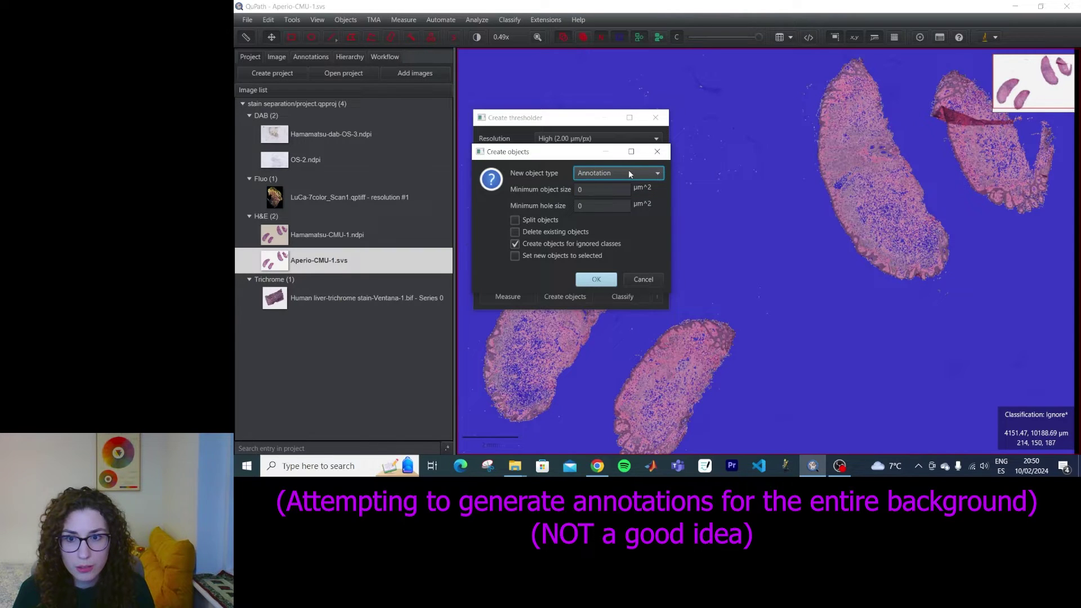
pyautogui.click(539, 220)
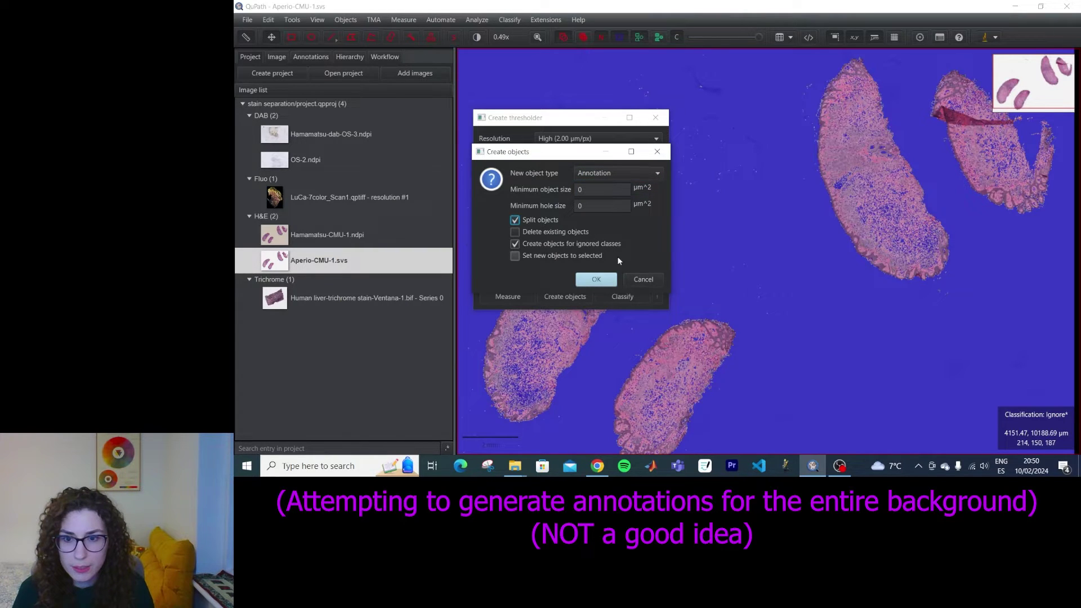
pyautogui.click(609, 275)
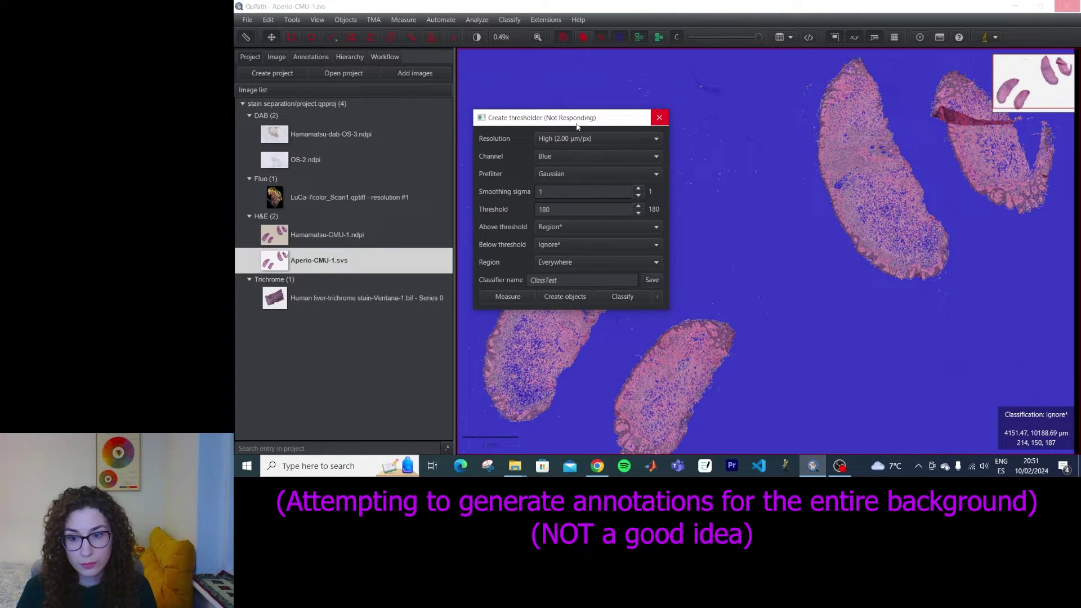
# Close the hung thresholder and force the unresponsive QuPath to shut down.
pyautogui.click(655, 122)
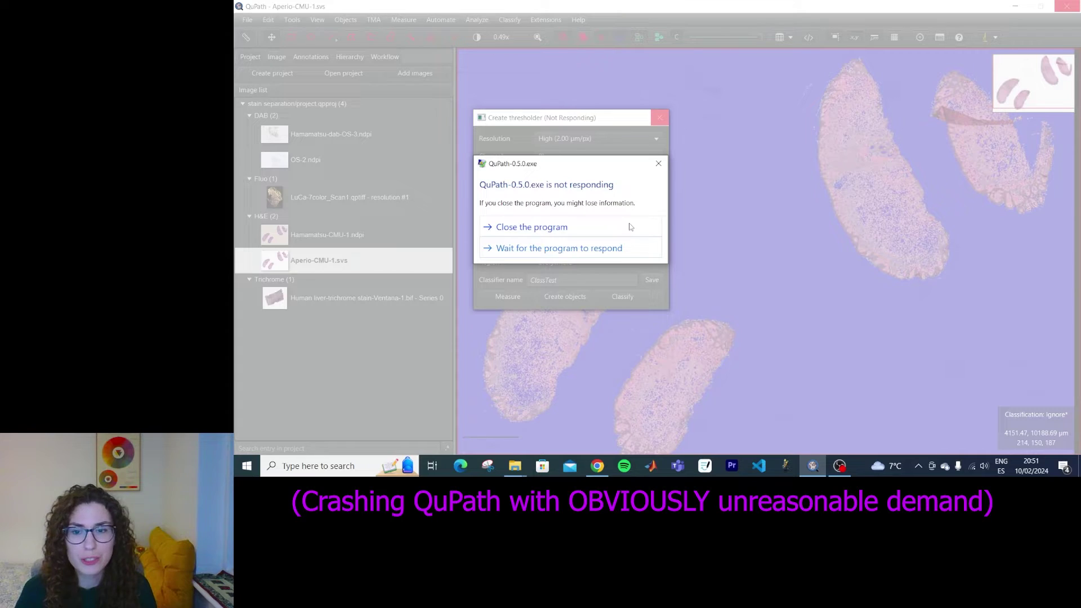
pyautogui.click(585, 227)
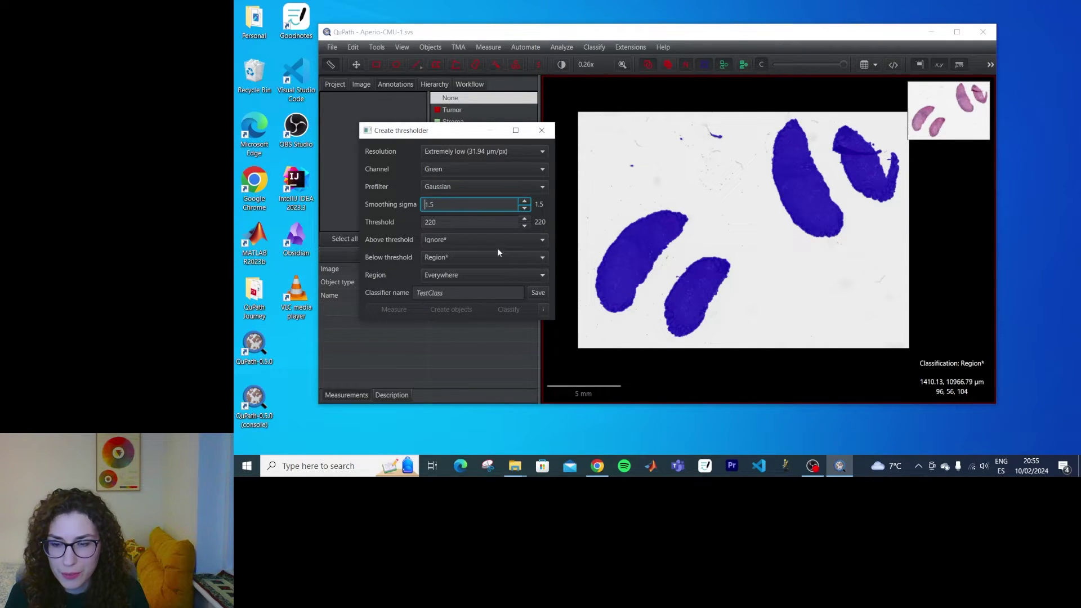
# Overwrite TestClass with the Green-channel thresholder and create split annotations over the full image.
pyautogui.click(536, 296)
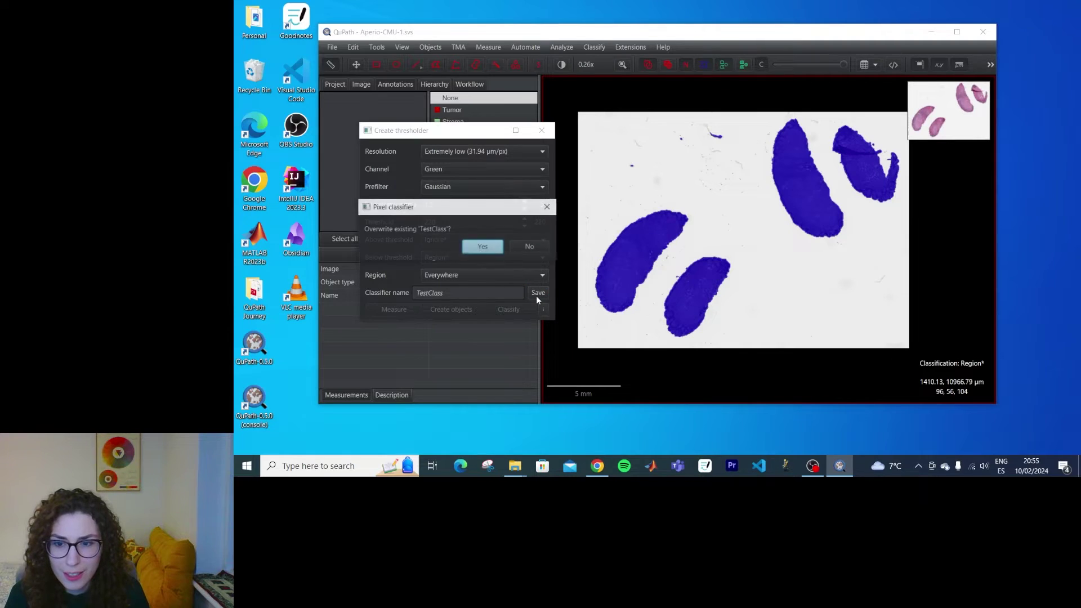
pyautogui.click(482, 247)
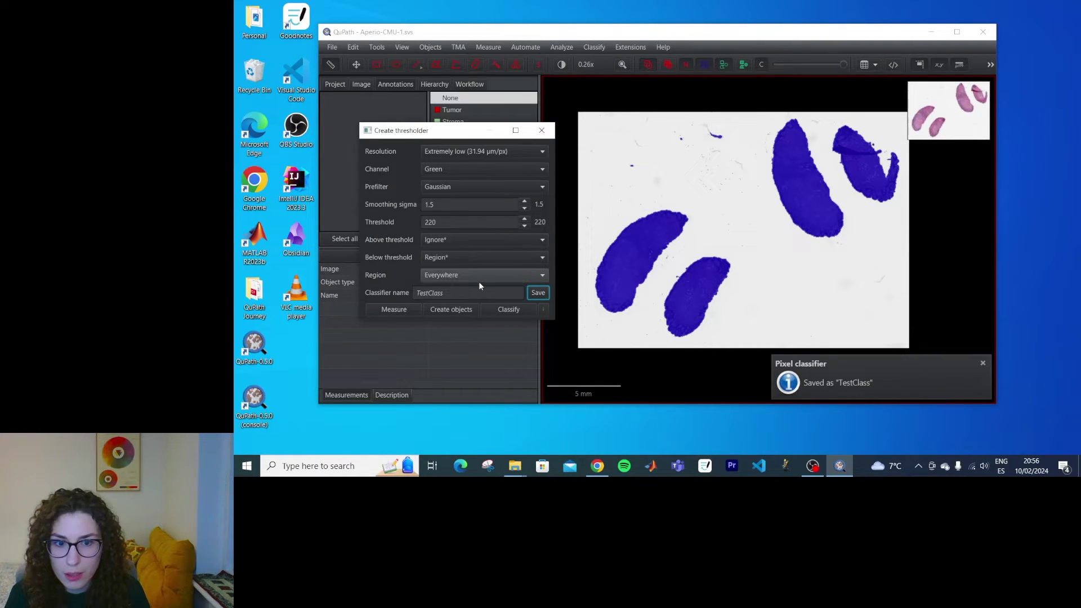
pyautogui.click(442, 309)
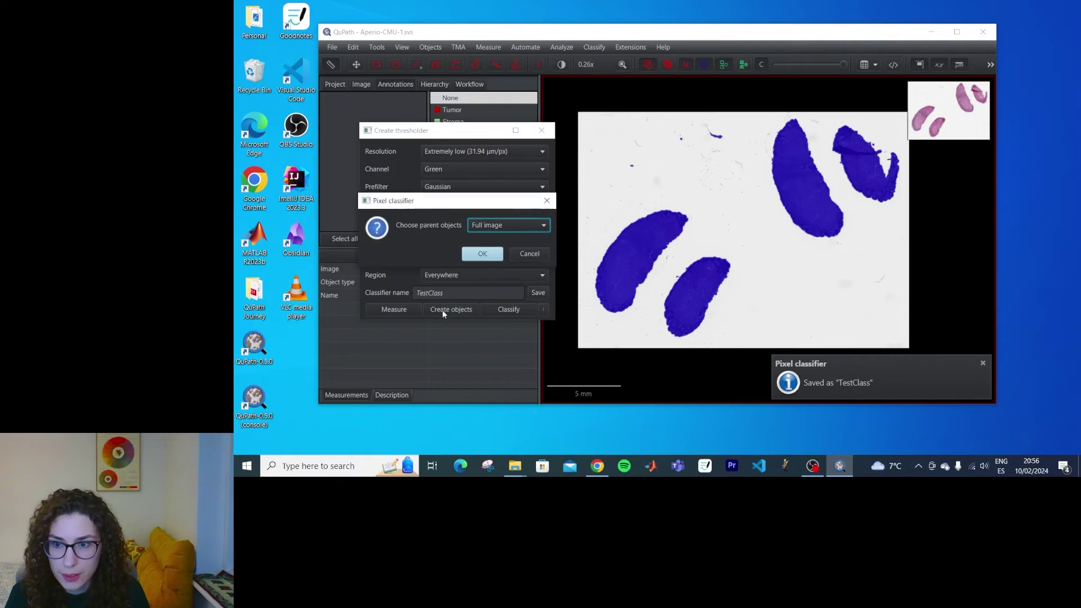
pyautogui.click(494, 257)
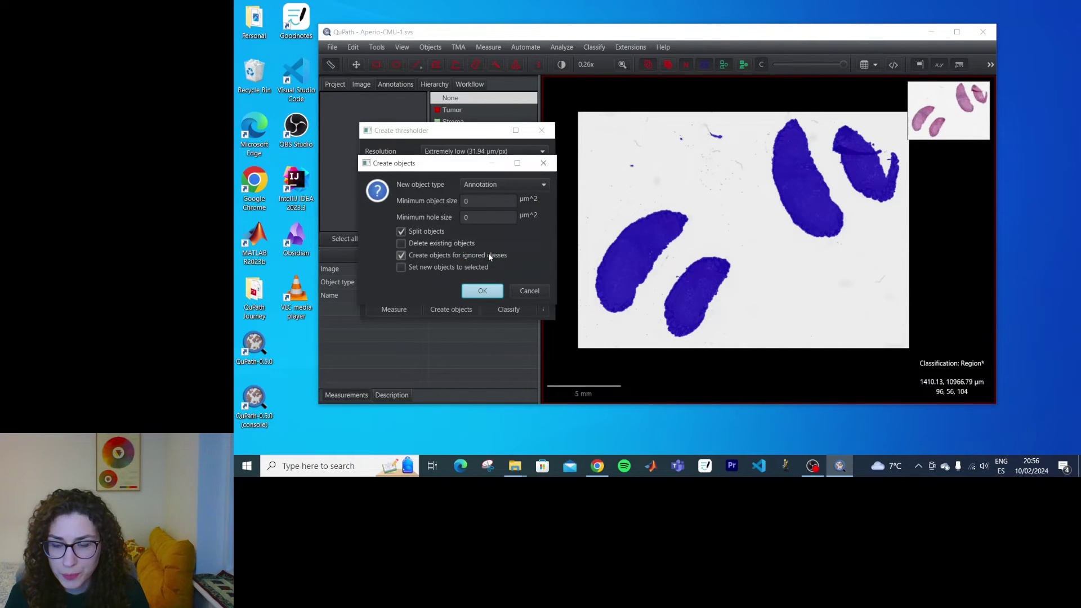
pyautogui.click(483, 290)
pyautogui.moveTo(445, 130); pyautogui.dragTo(455, 295)
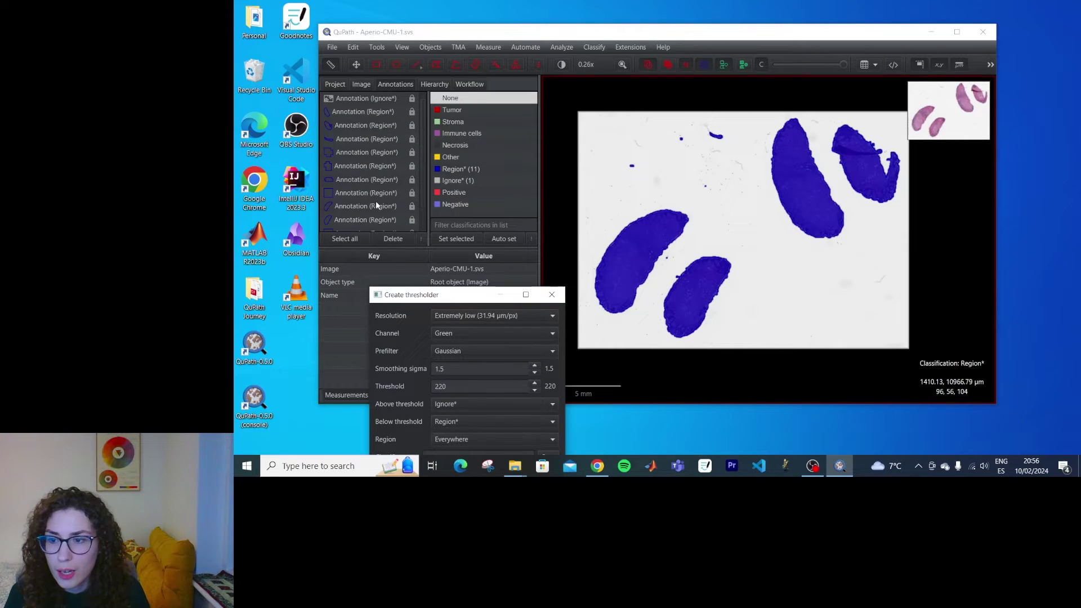
pyautogui.scroll(-1, 376, 200)
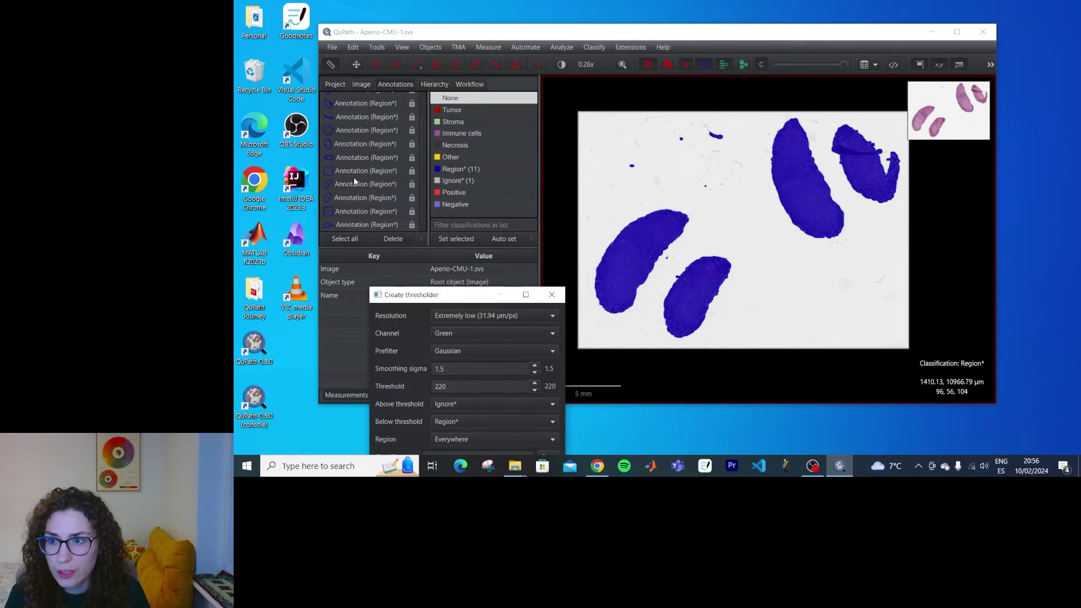
# Turn the Workflow command history into a script and drag the Script Editor off the slide.
pyautogui.click(353, 185)
pyautogui.click(469, 84)
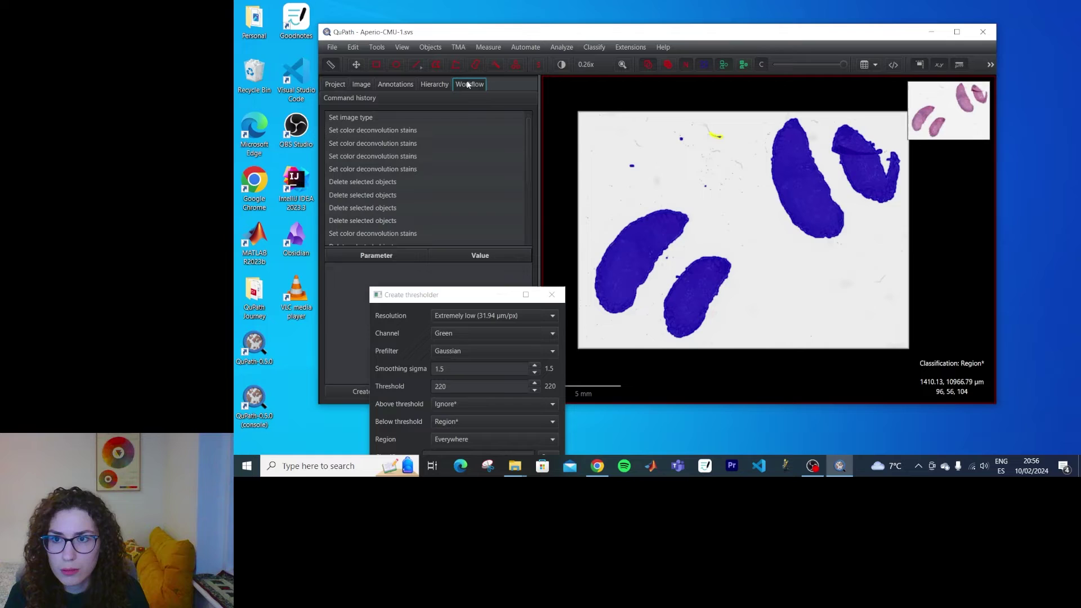
pyautogui.moveTo(433, 294); pyautogui.dragTo(641, 307)
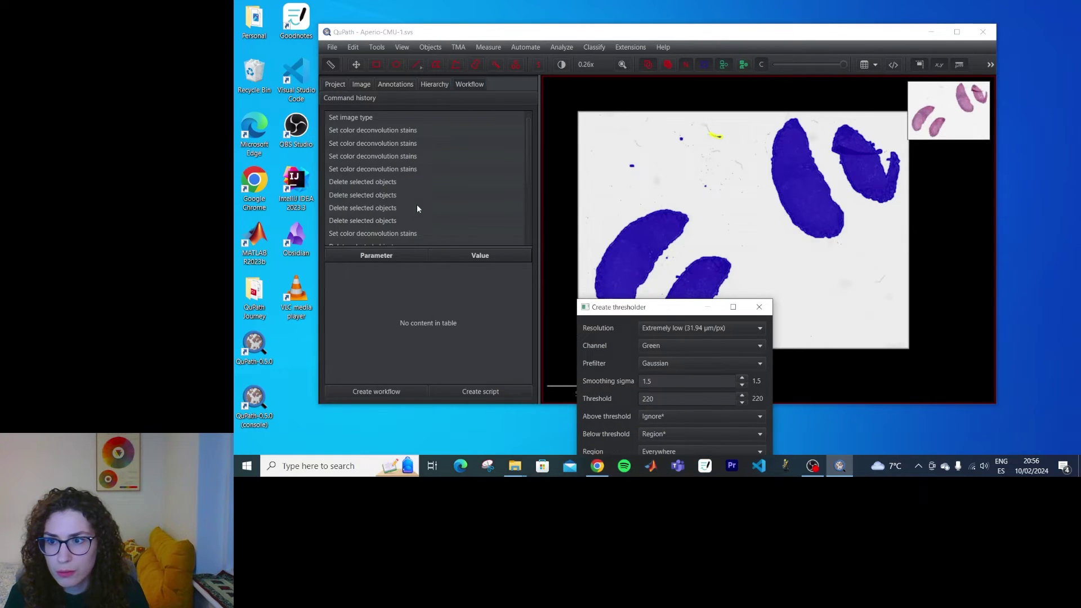
pyautogui.scroll(-3, 439, 203)
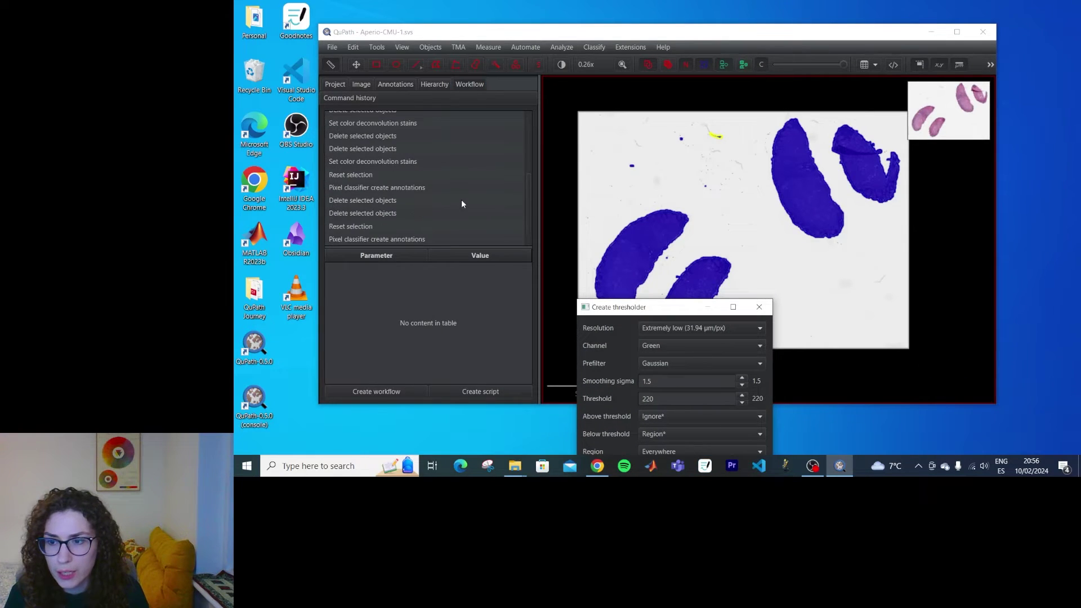
pyautogui.click(489, 393)
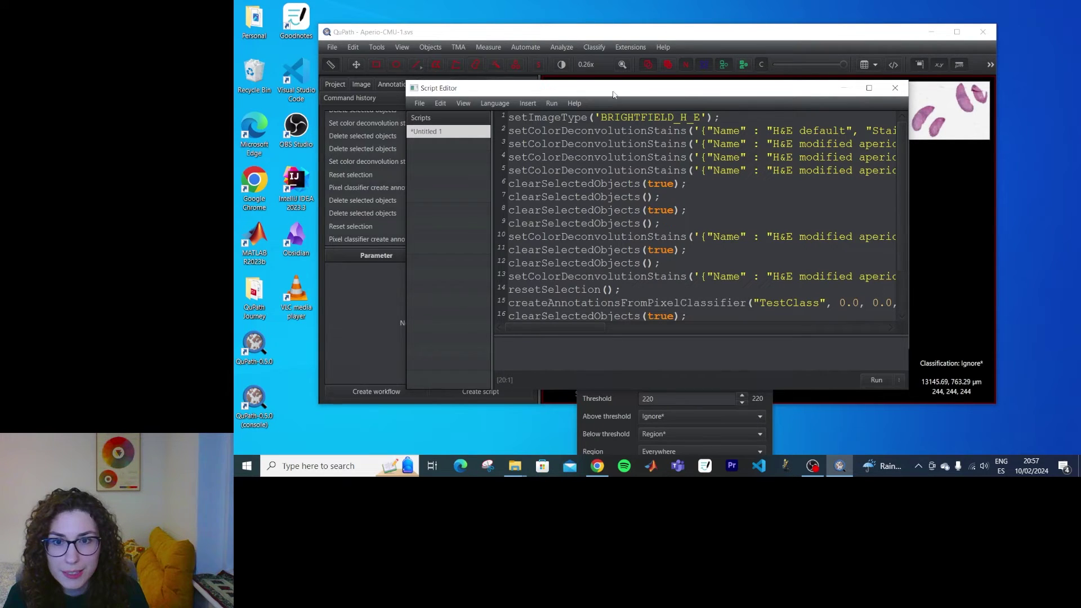
pyautogui.moveTo(613, 94); pyautogui.dragTo(609, 313)
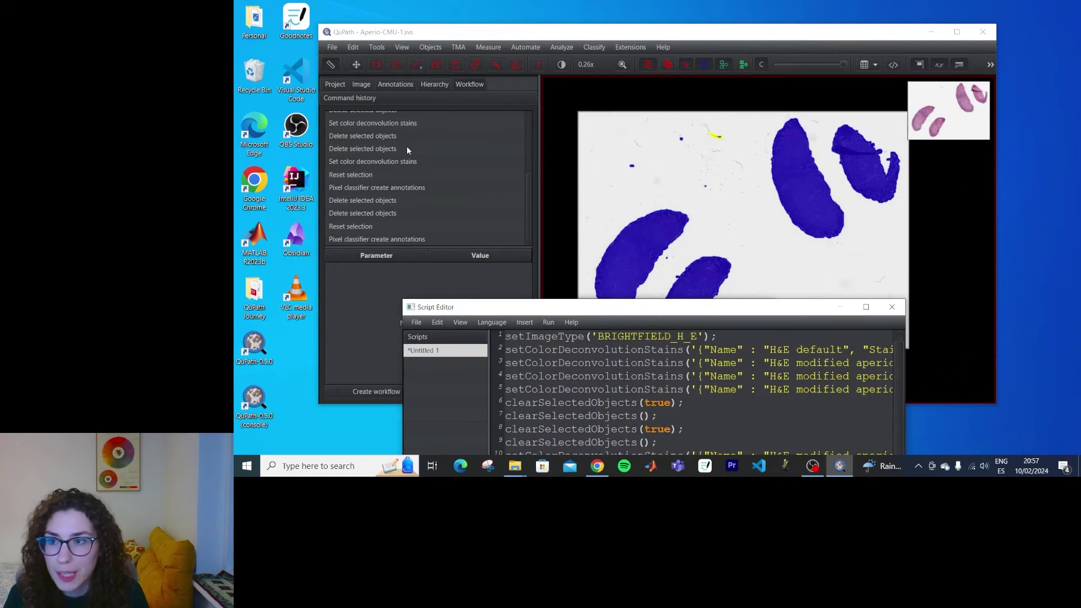
# Save Aperio-CMU-1, open Hamamatsu-CMU-1.ndpi, and run the recorded script on it.
pyautogui.click(370, 85)
pyautogui.click(335, 84)
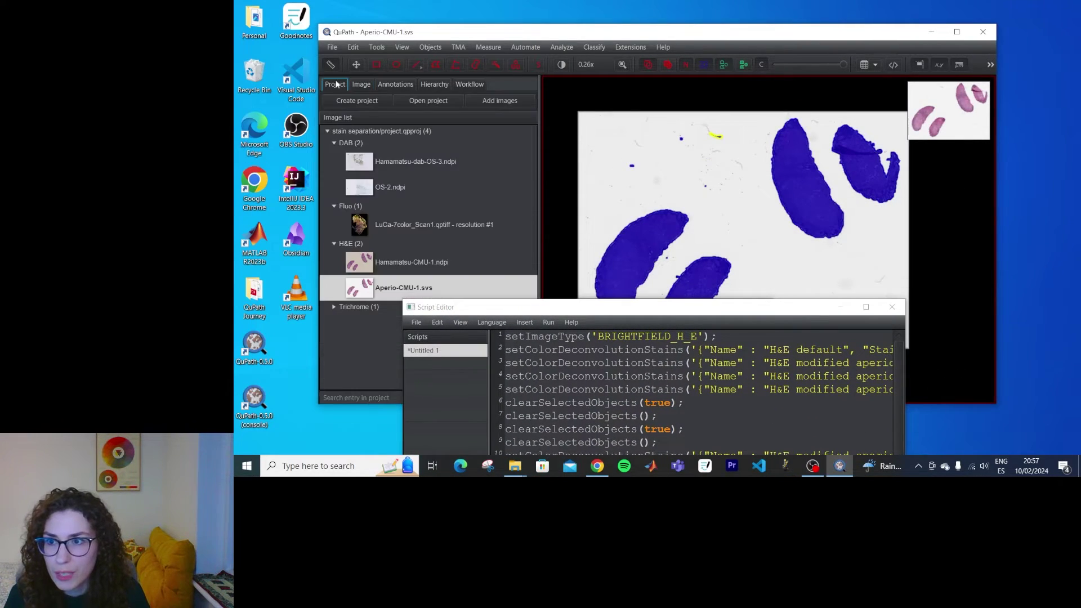
pyautogui.doubleClick(402, 270)
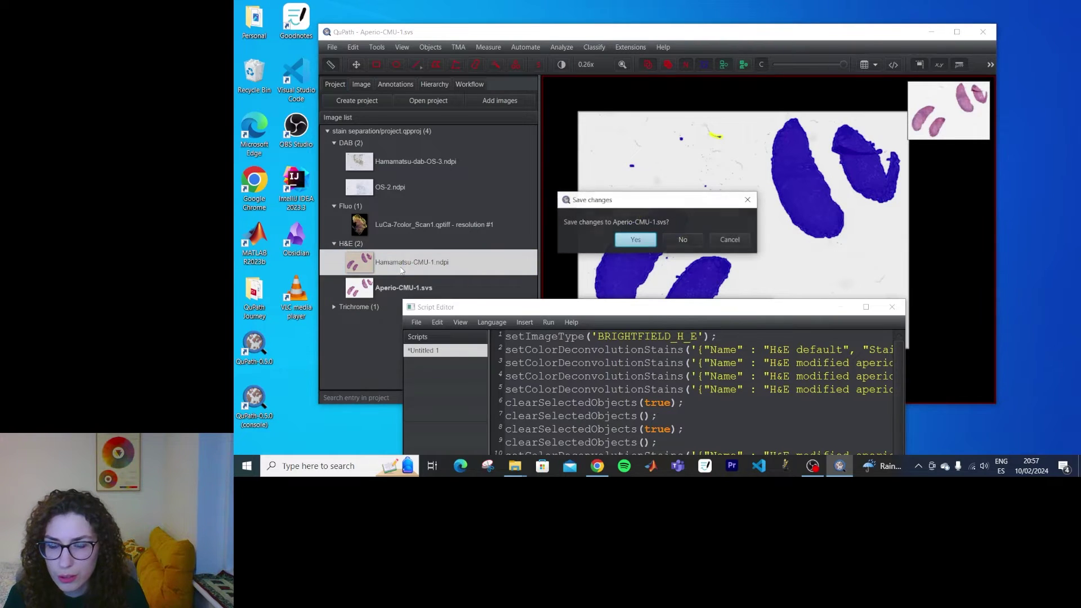
pyautogui.click(634, 239)
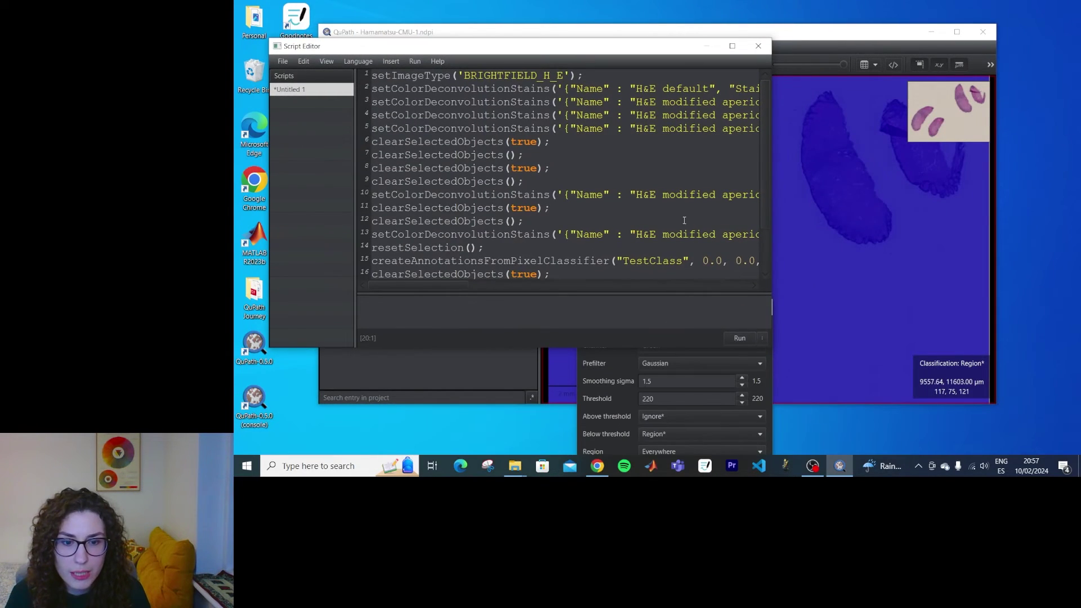
pyautogui.click(737, 339)
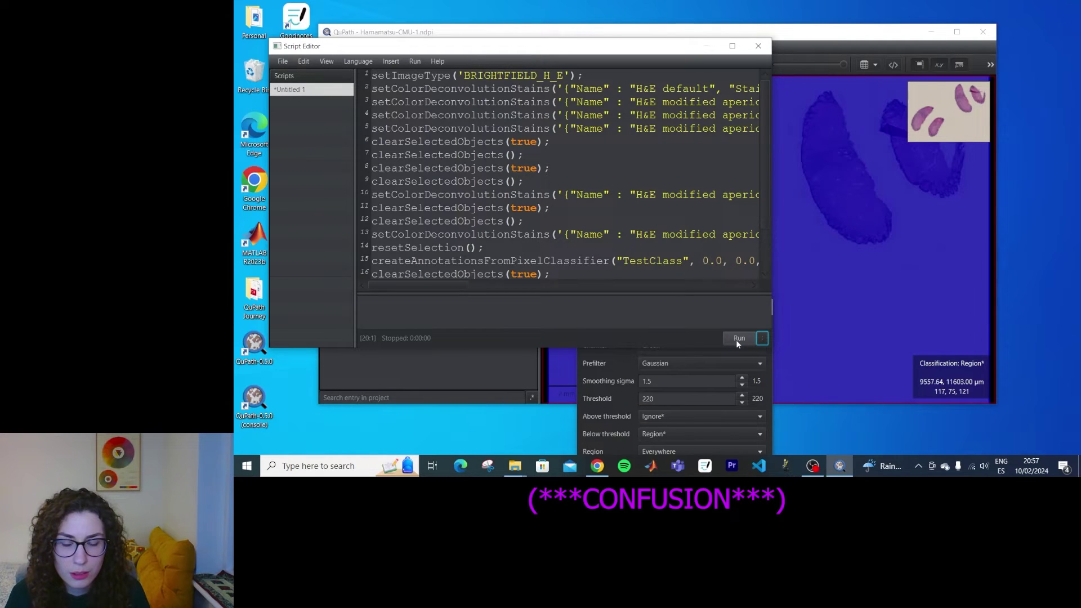
# Move the thresholder settings aside, minimize the Script Editor, and pan the slide left.
pyautogui.scroll(2, 916, 279)
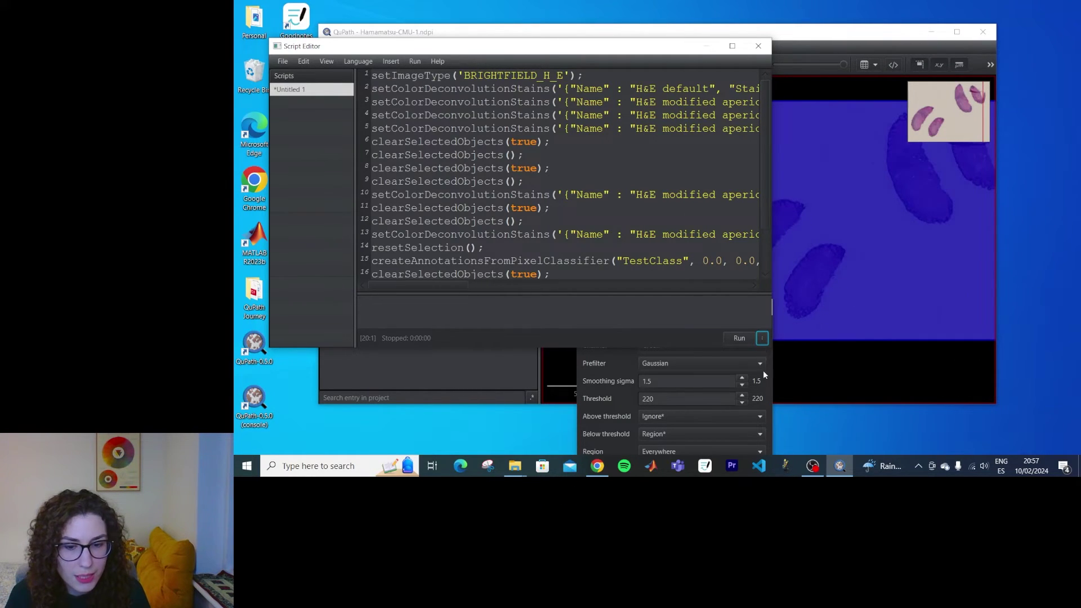
pyautogui.click(621, 350)
pyautogui.moveTo(621, 307); pyautogui.dragTo(703, 271)
pyautogui.click(723, 50)
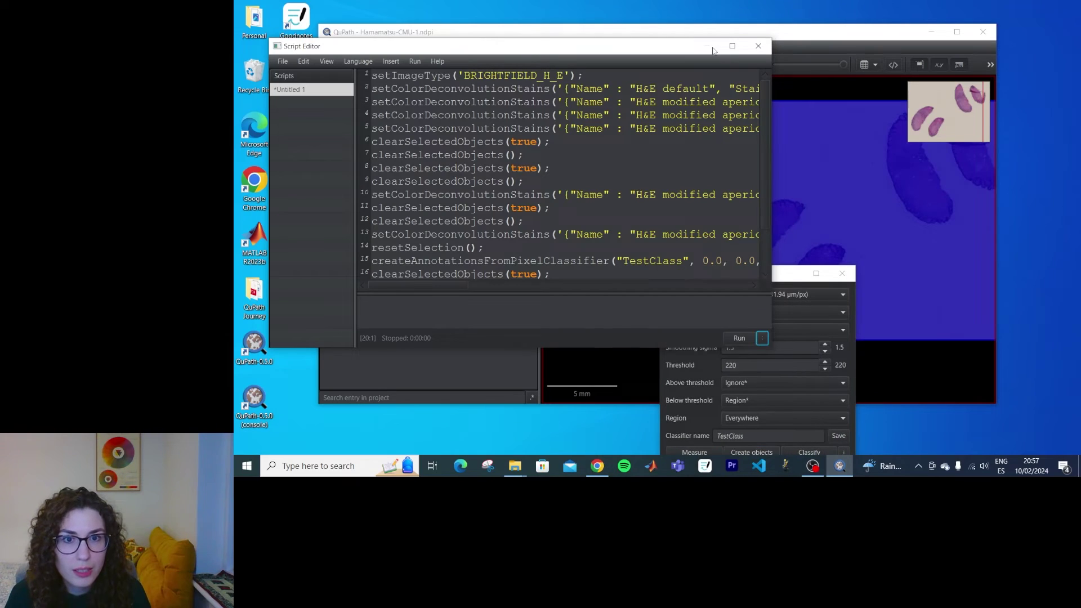
pyautogui.click(757, 46)
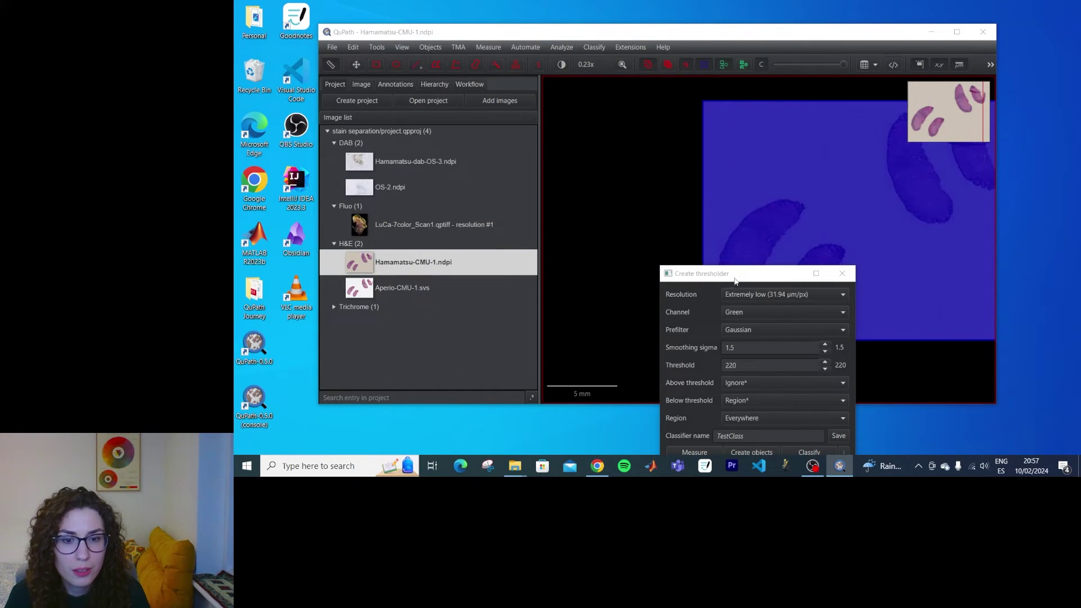
pyautogui.moveTo(734, 280); pyautogui.dragTo(520, 159)
pyautogui.moveTo(834, 236); pyautogui.dragTo(767, 243)
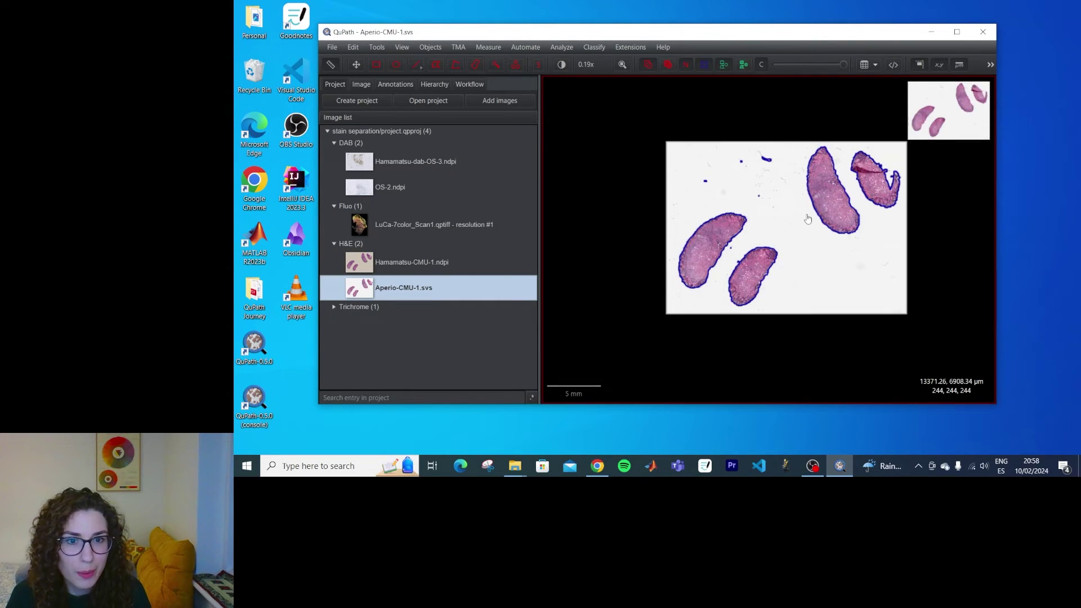
# Delete the small stray annotations found in the Annotations list and on the slide.
pyautogui.click(401, 83)
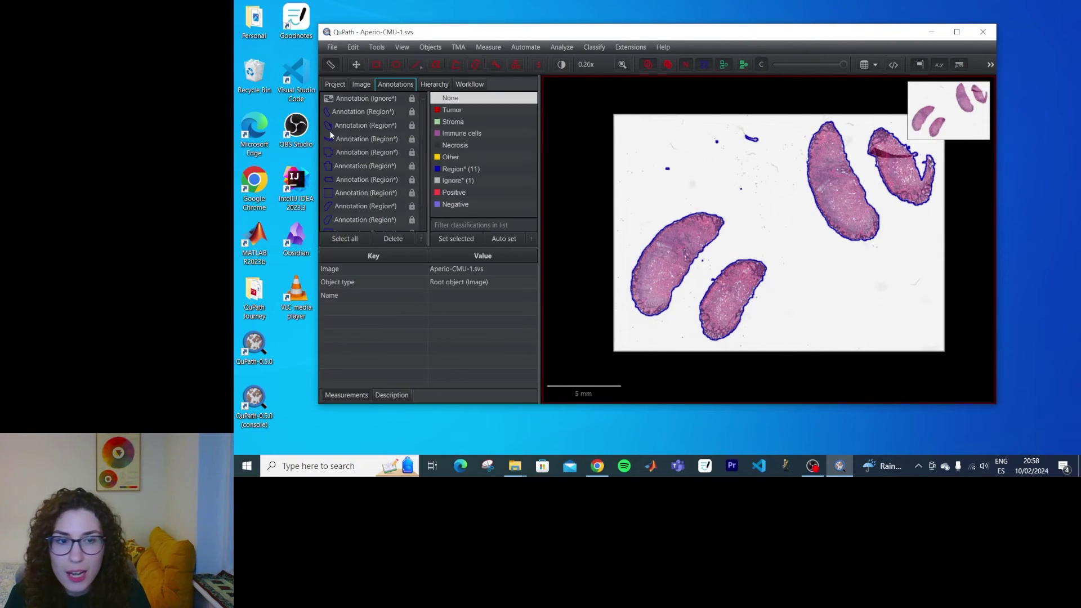
pyautogui.click(356, 152)
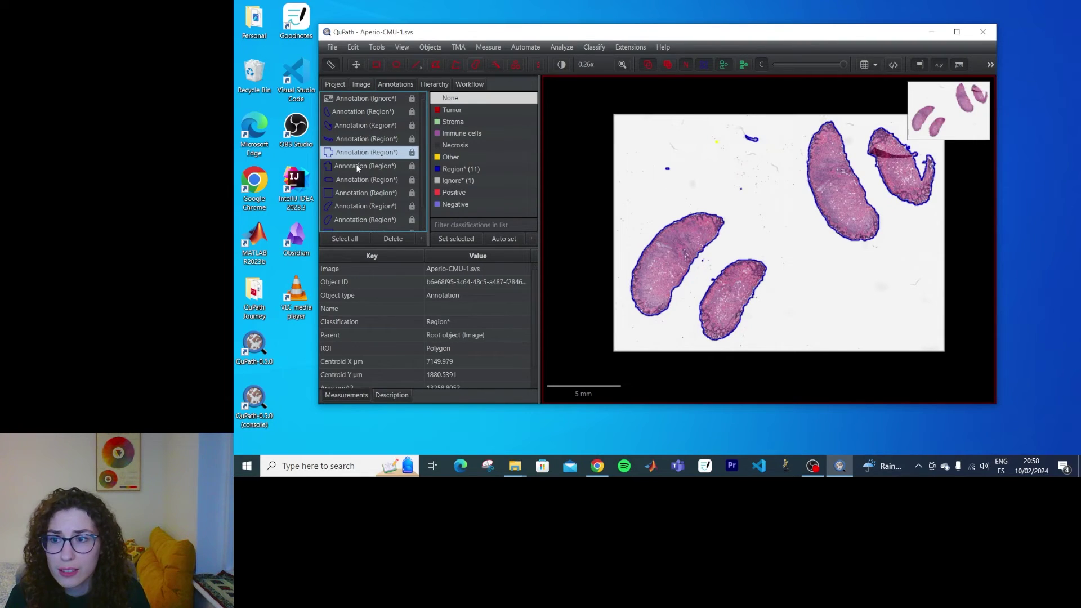
pyautogui.click(361, 168)
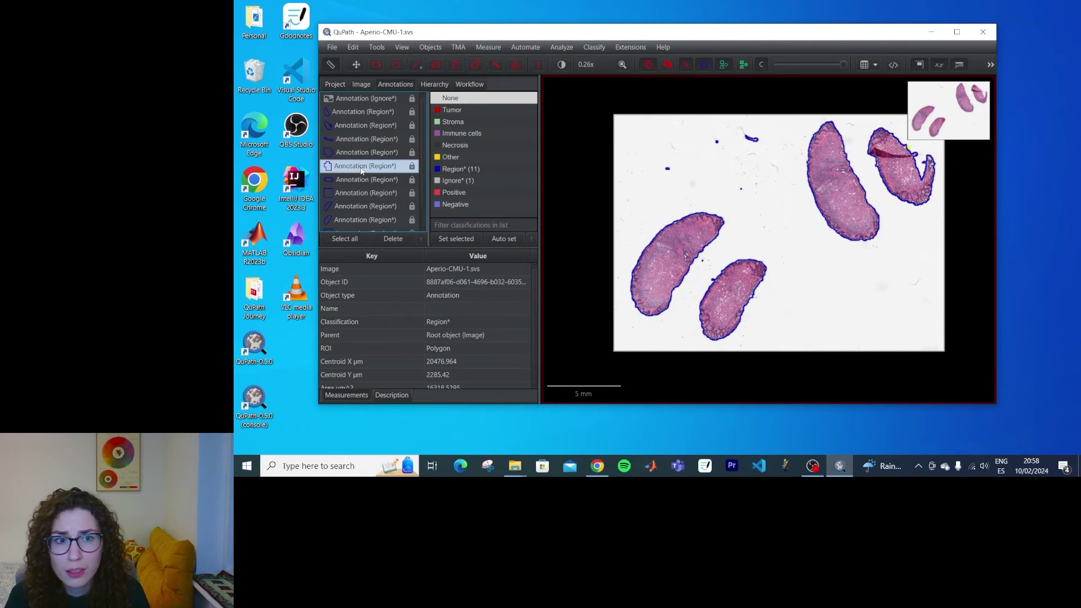
pyautogui.click(751, 141)
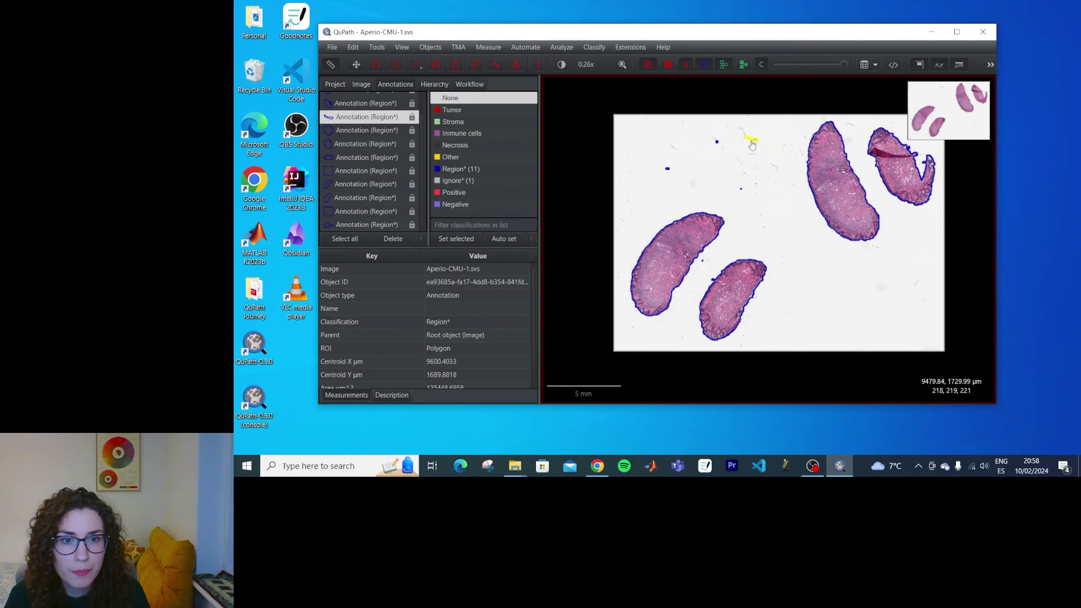
pyautogui.press('Delete')
pyautogui.click(682, 239)
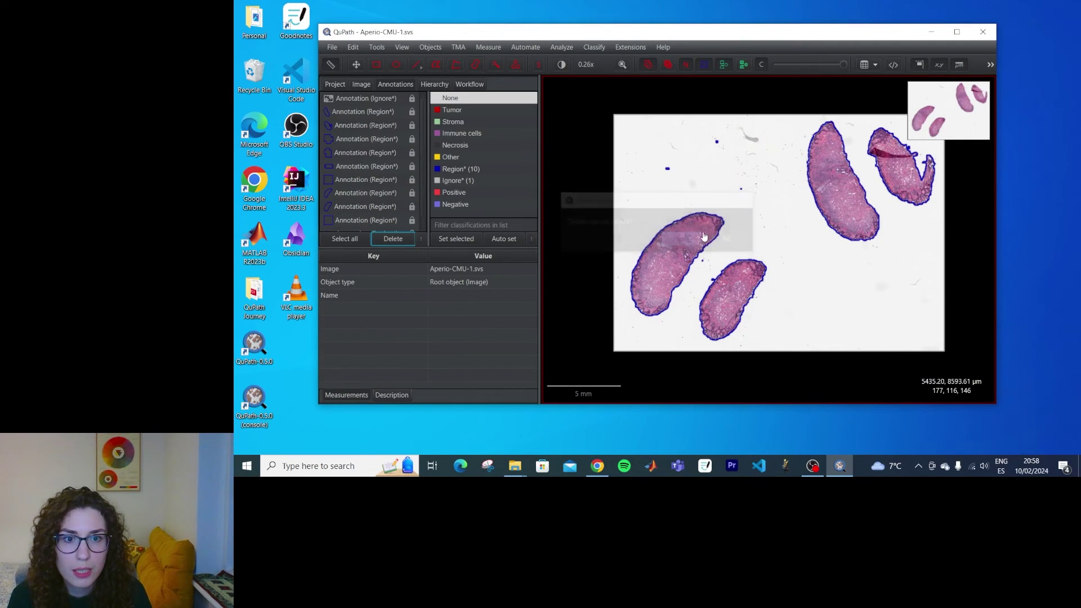
pyautogui.click(400, 237)
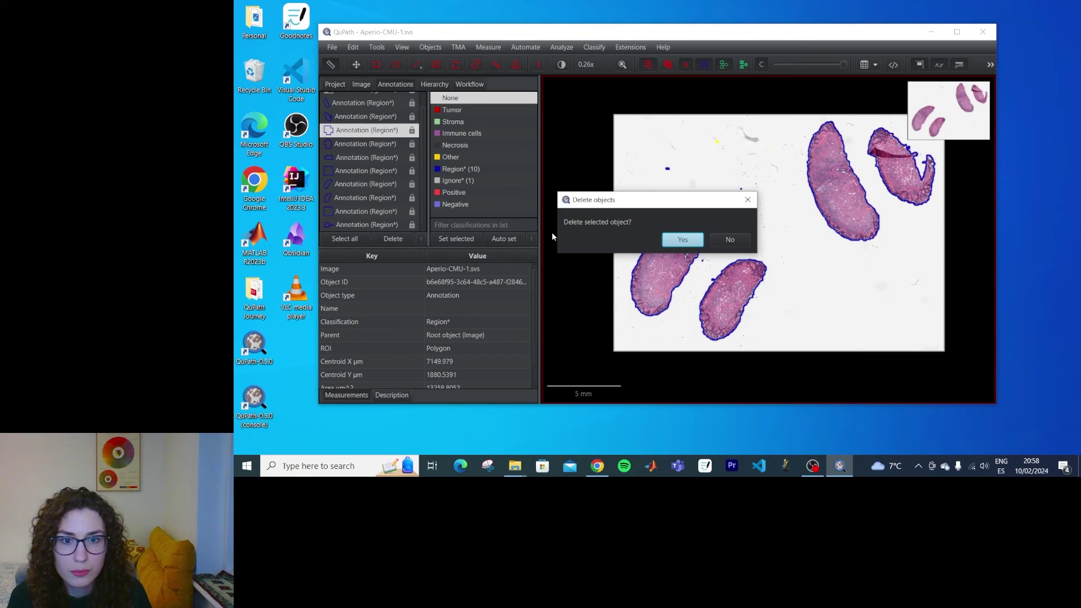
pyautogui.click(702, 241)
pyautogui.moveTo(577, 145)
pyautogui.mouseDown()
pyautogui.moveTo(663, 171)
pyautogui.moveTo(561, 153)
pyautogui.mouseUp()
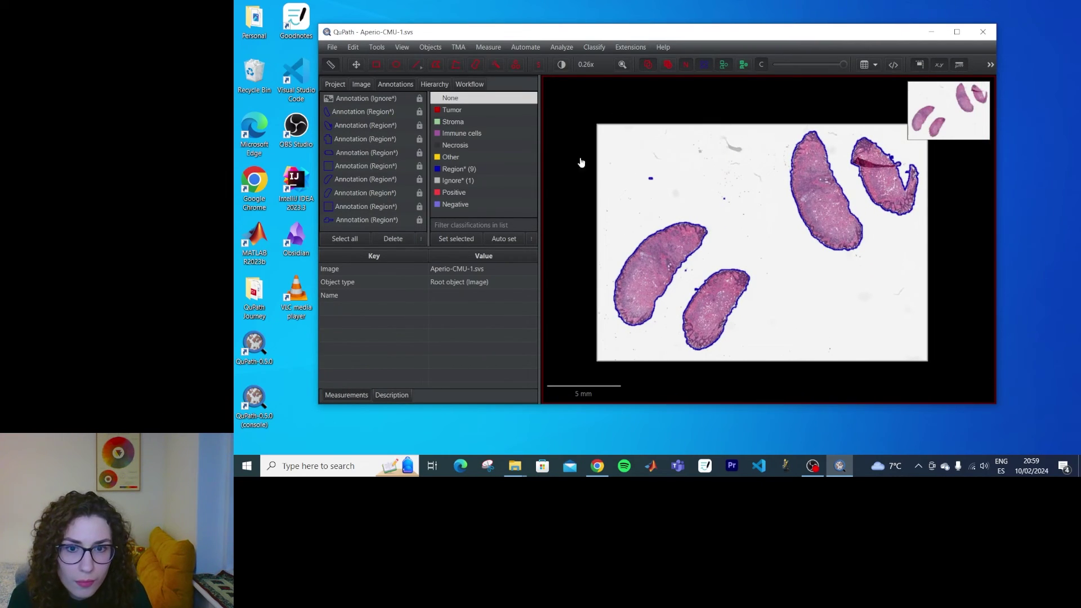
pyautogui.click(651, 182)
pyautogui.press('Delete')
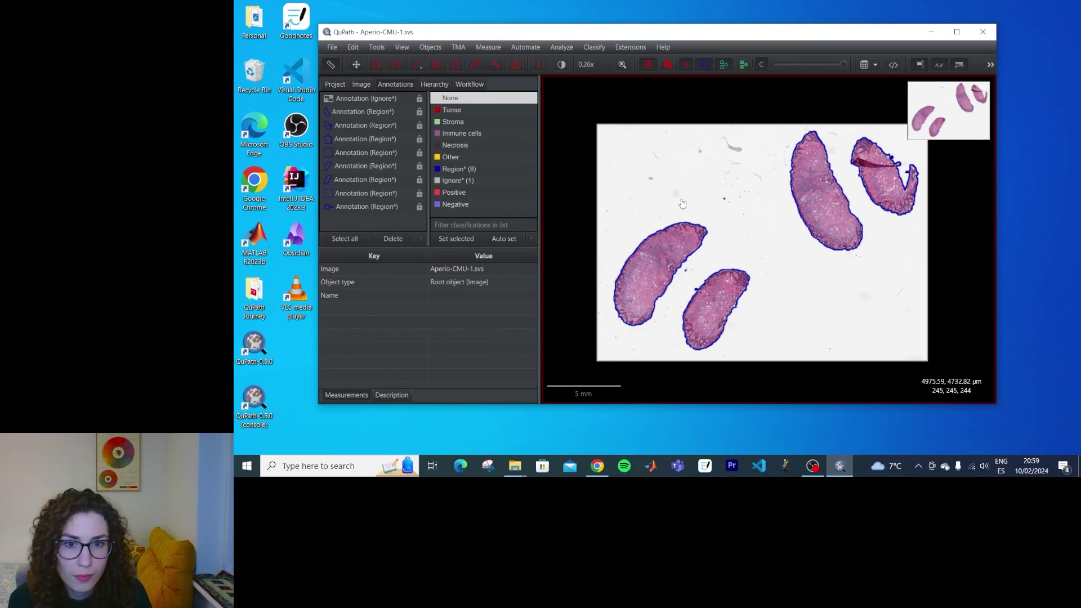
# Merge the third and fourth Region annotations of the split tissue piece into one.
pyautogui.click(727, 204)
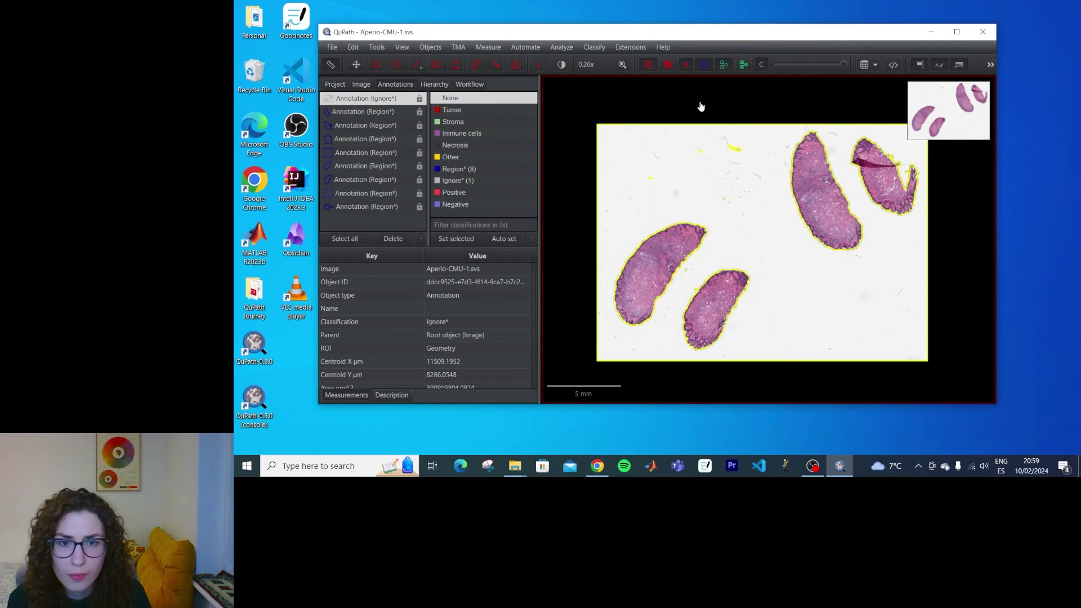
pyautogui.click(363, 115)
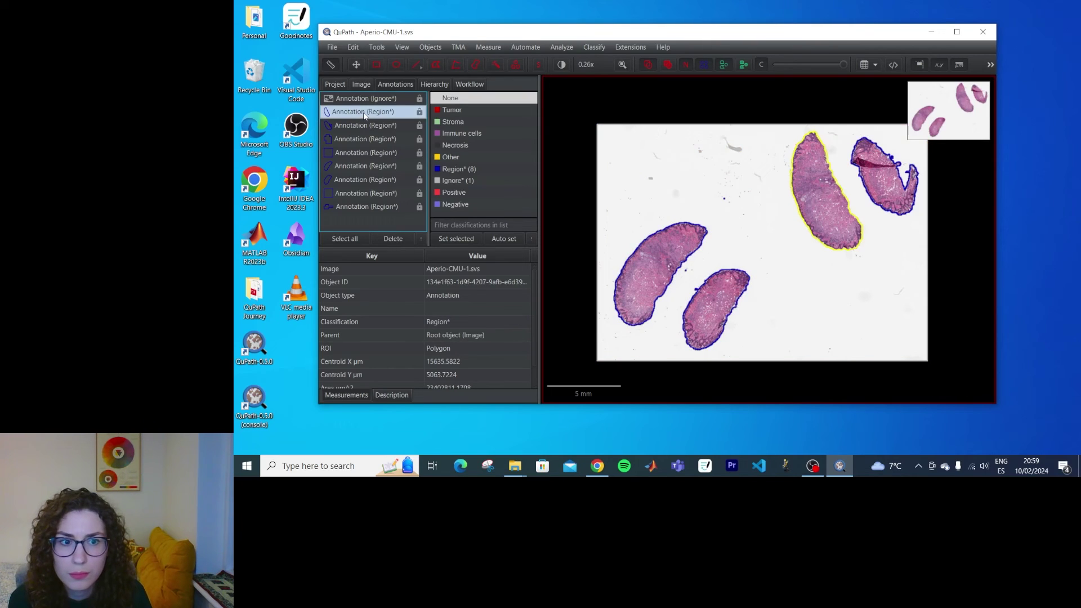
pyautogui.click(360, 128)
pyautogui.click(358, 141)
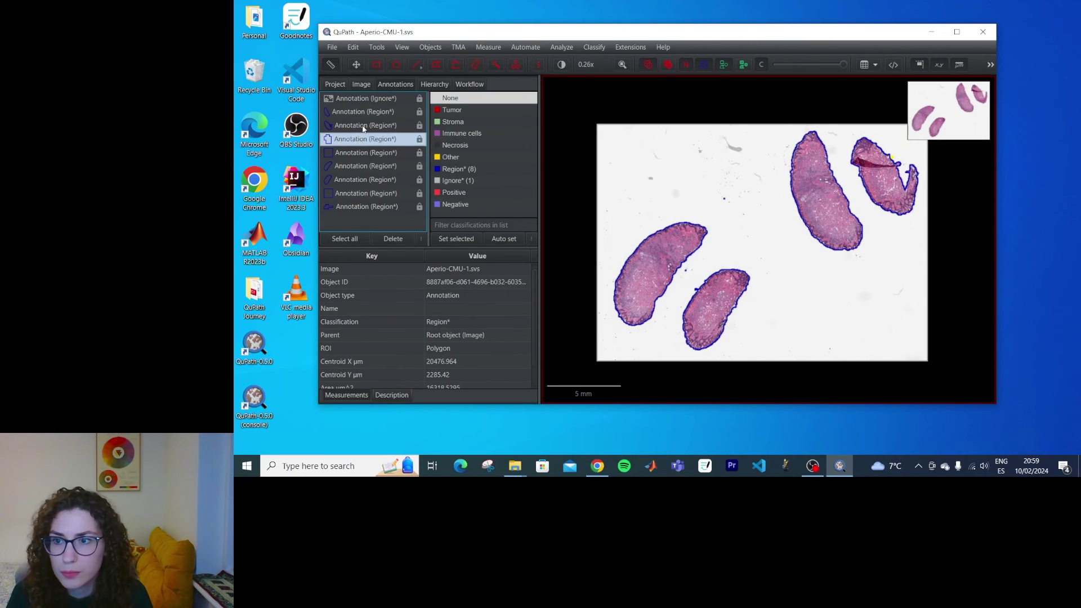
pyautogui.rightClick(363, 128)
pyautogui.keyDown('ctrl'); pyautogui.click(345, 136); pyautogui.keyUp('ctrl')
pyautogui.rightClick(344, 139)
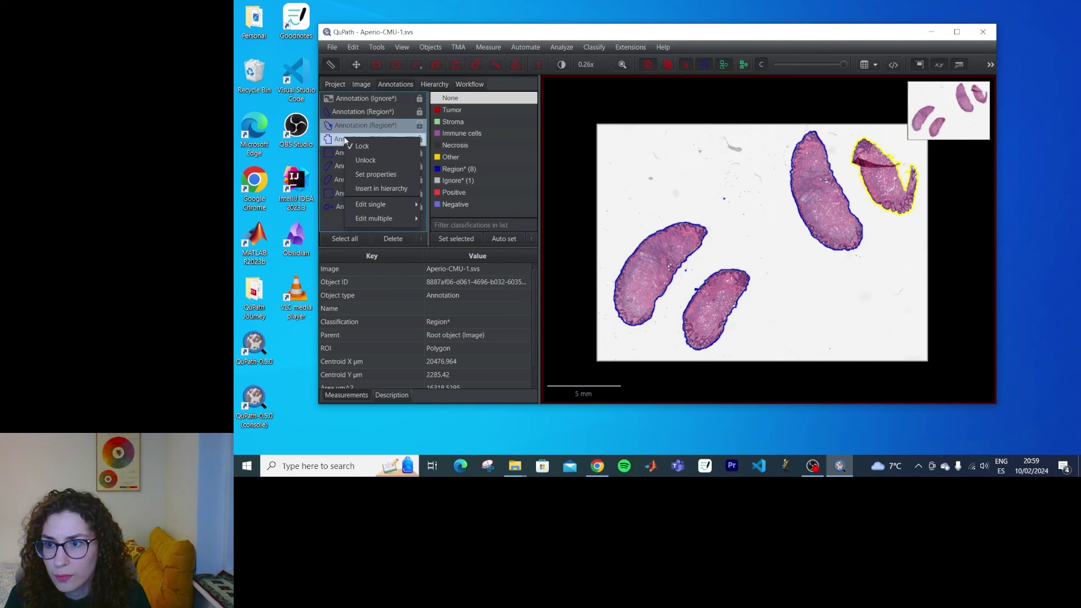
pyautogui.moveTo(386, 220)
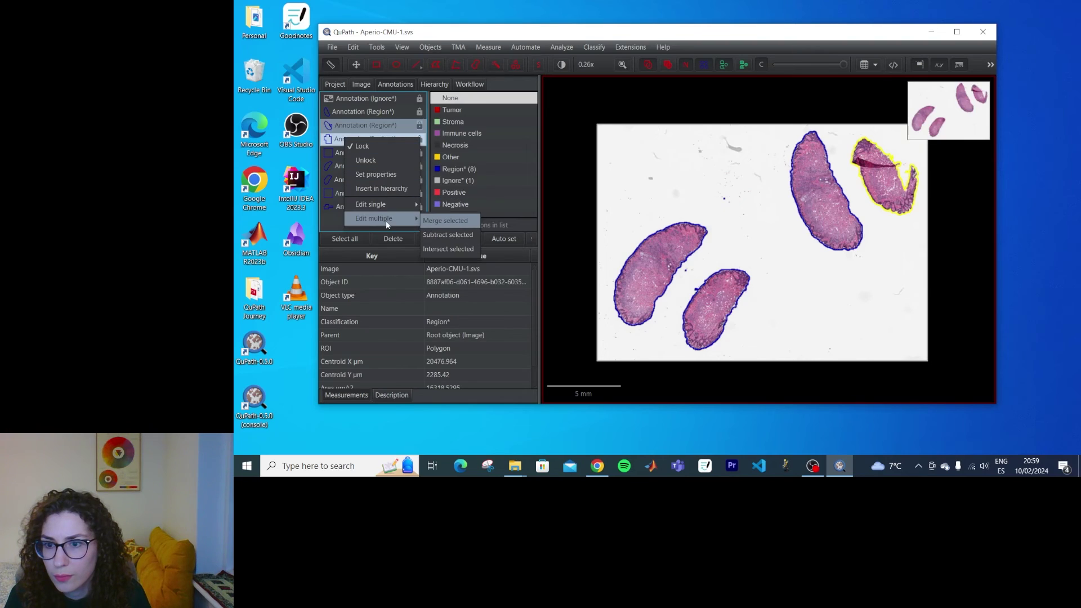
pyautogui.click(445, 221)
# Delete the two rectangle annotations and the last leftover annotation.
pyautogui.click(349, 140)
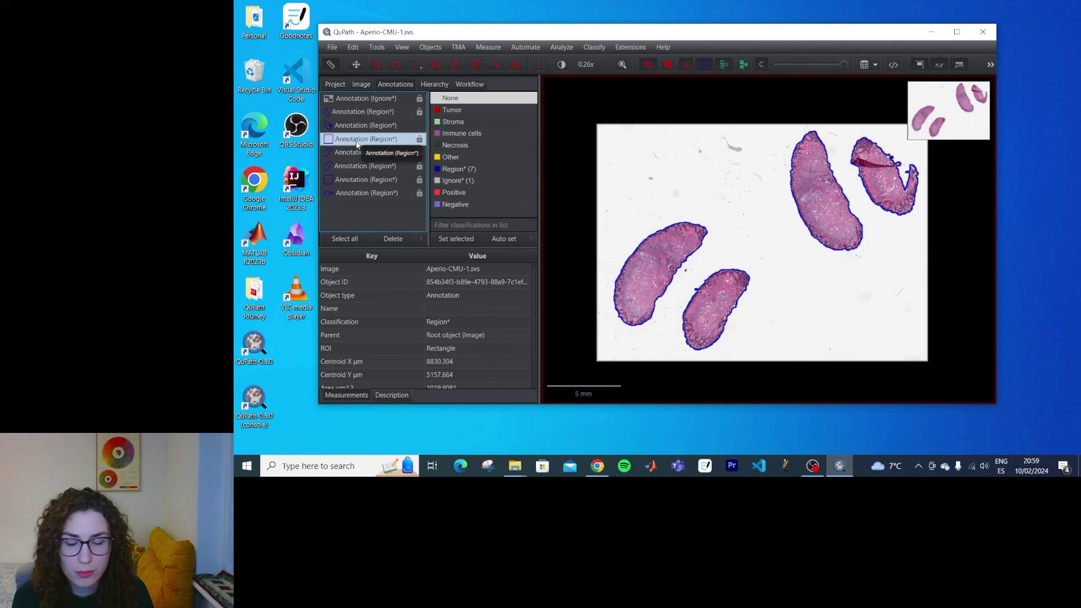
pyautogui.press('Delete')
pyautogui.press('Return')
pyautogui.click(360, 141)
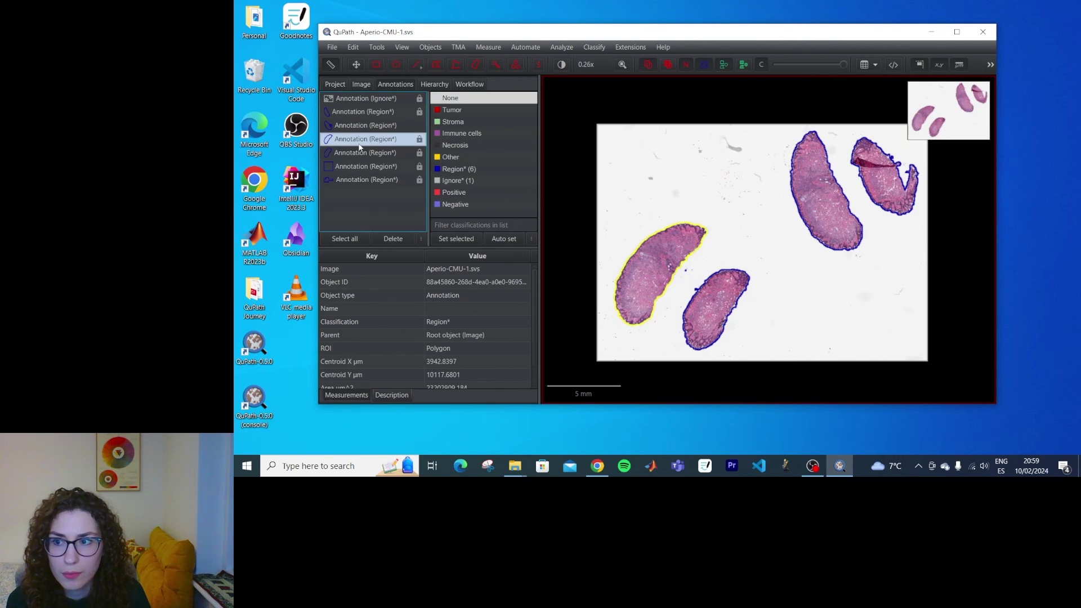
pyautogui.click(356, 167)
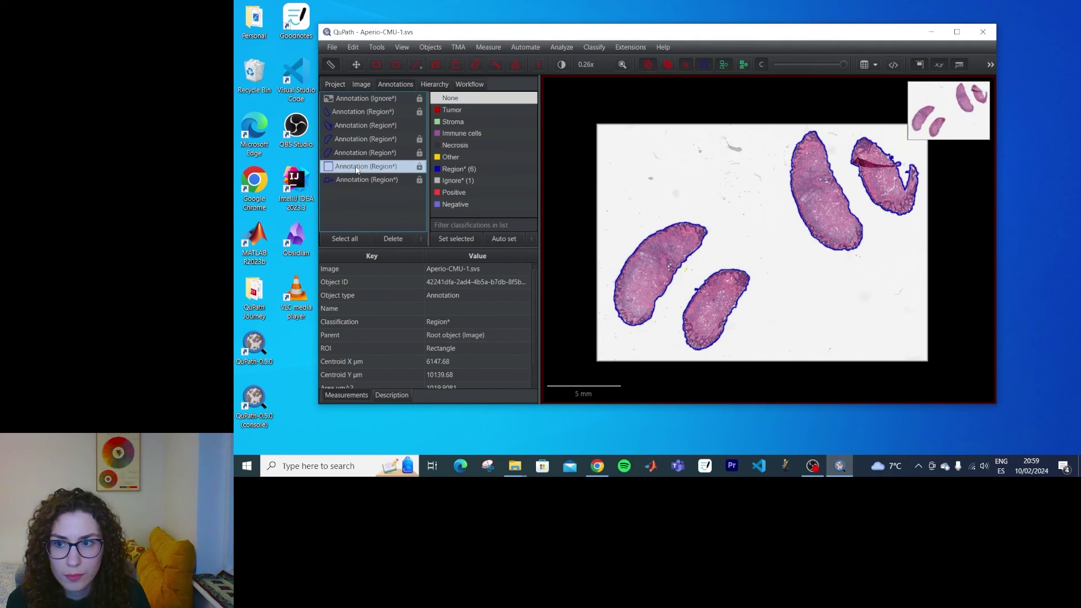
pyautogui.press('Delete')
pyautogui.press('Return')
pyautogui.click(370, 166)
pyautogui.press('Delete')
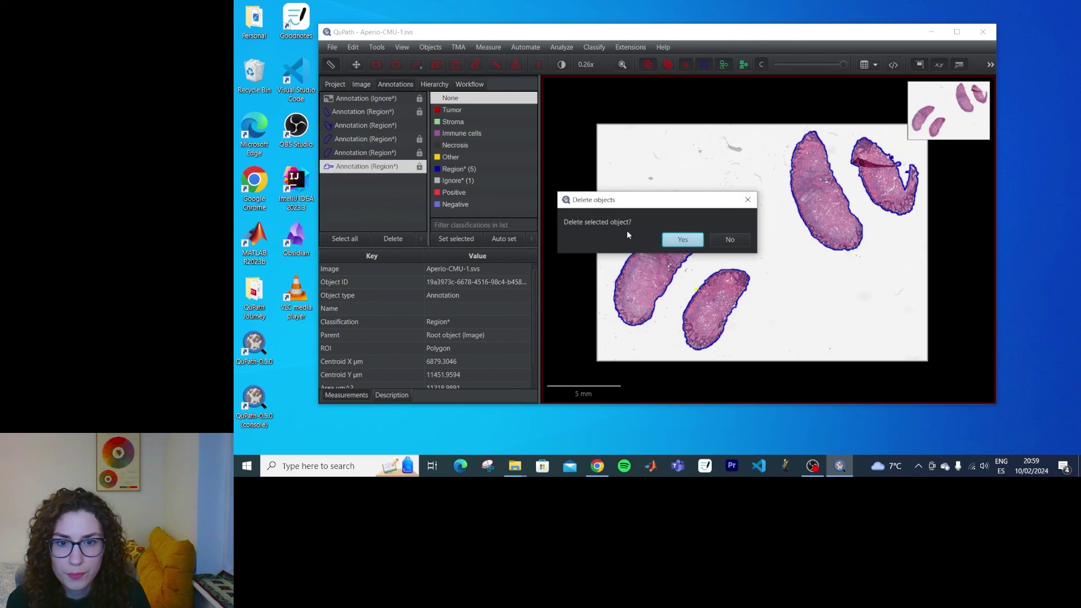
pyautogui.press('Return')
pyautogui.moveTo(630, 199); pyautogui.dragTo(593, 197)
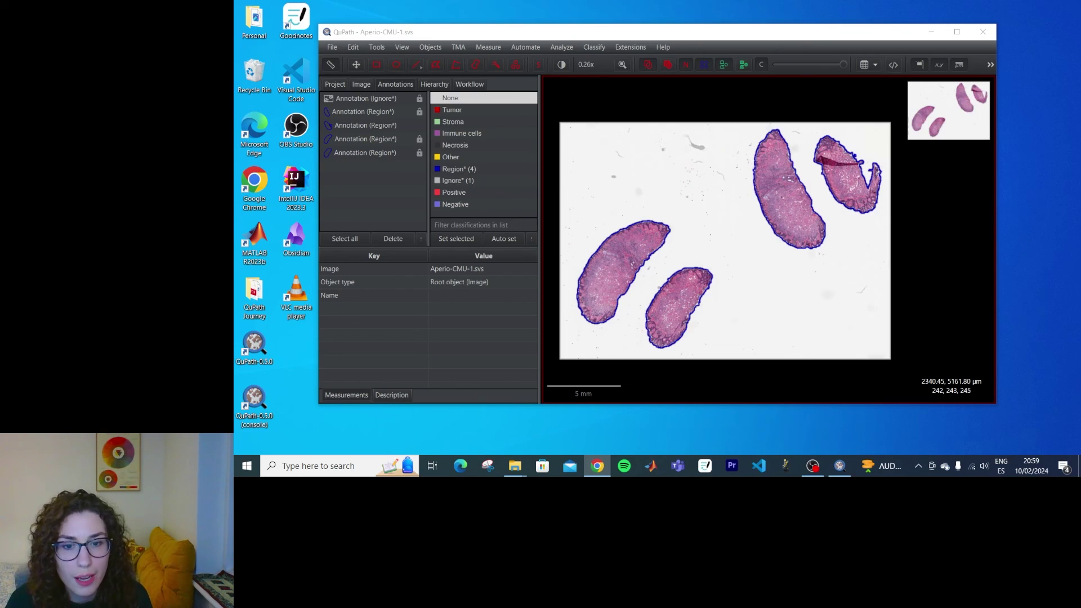
pyautogui.scroll(-1, 768, 259)
pyautogui.scroll(2, 769, 259)
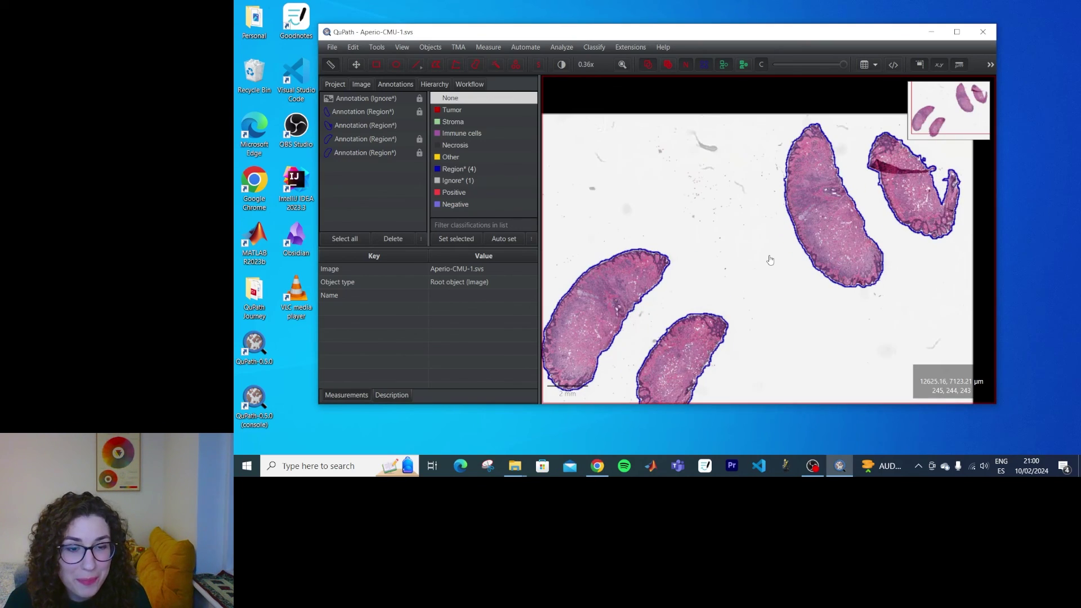
pyautogui.scroll(-1, 752, 256)
pyautogui.moveTo(752, 256); pyautogui.dragTo(739, 215)
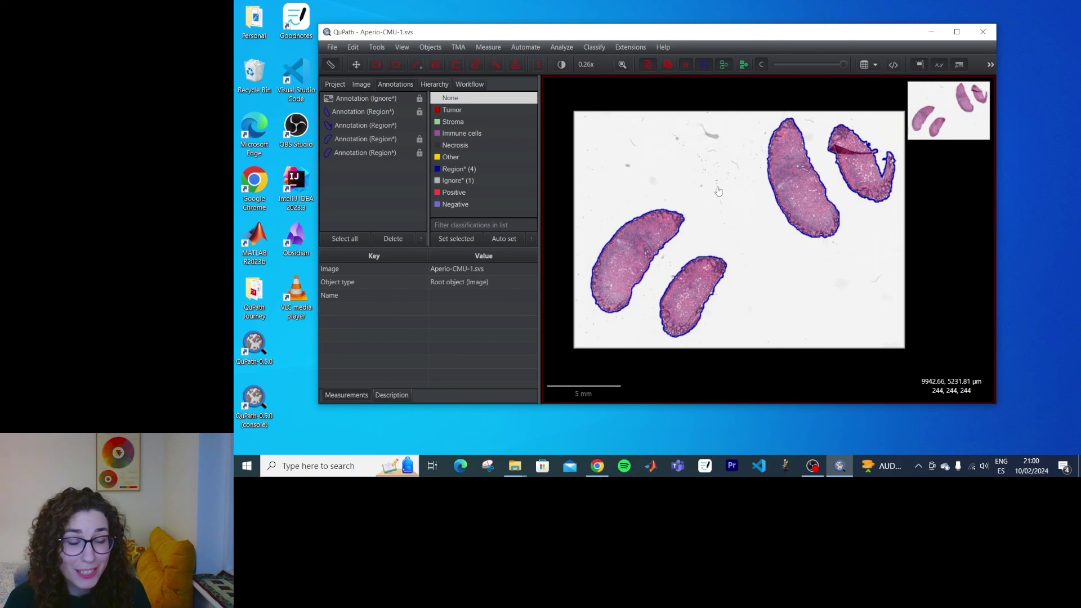